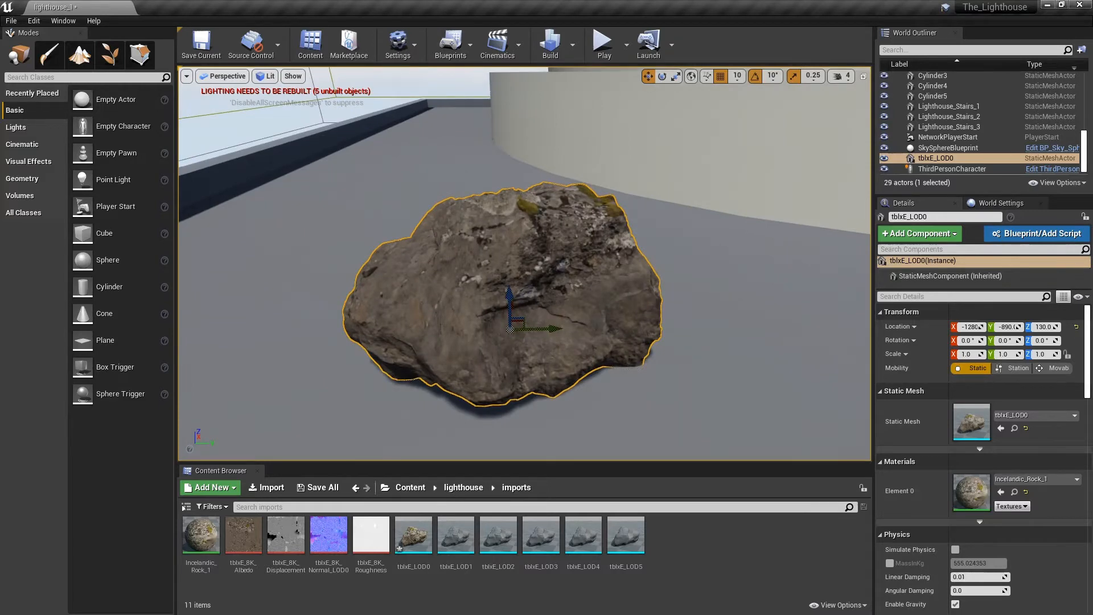
- Place the tblxE_LOD5 mesh on the floor beside the existing rock and apply the Incelandic_Rock_1 material to it
left_click_drag(510, 273, 792, 277, "alt")
left_click_drag(510, 273, 467, 251, "alt")
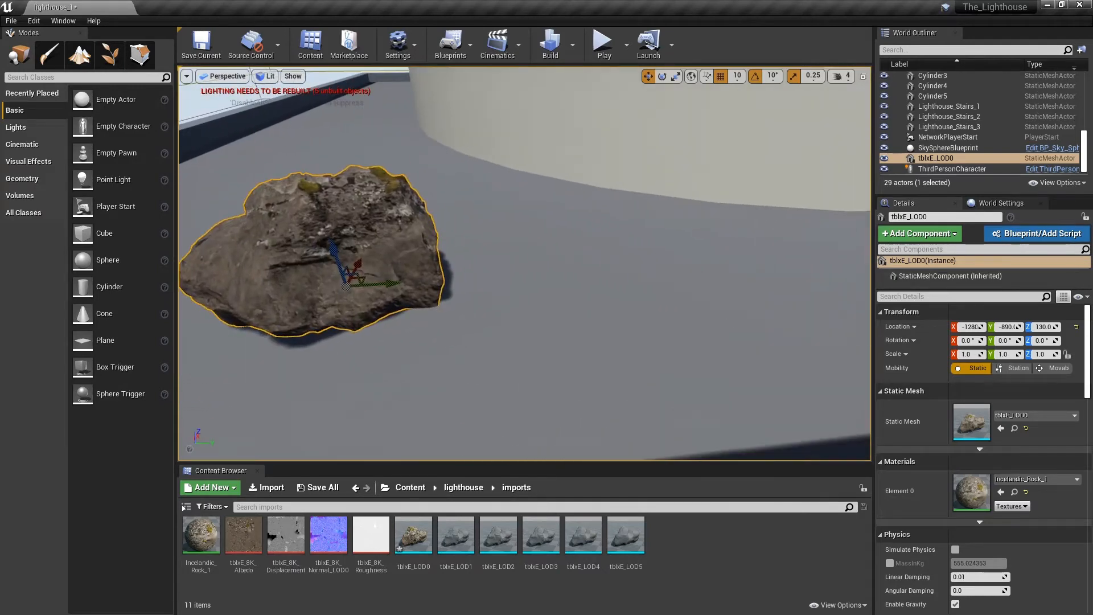
left_click_drag(626, 535, 649, 312)
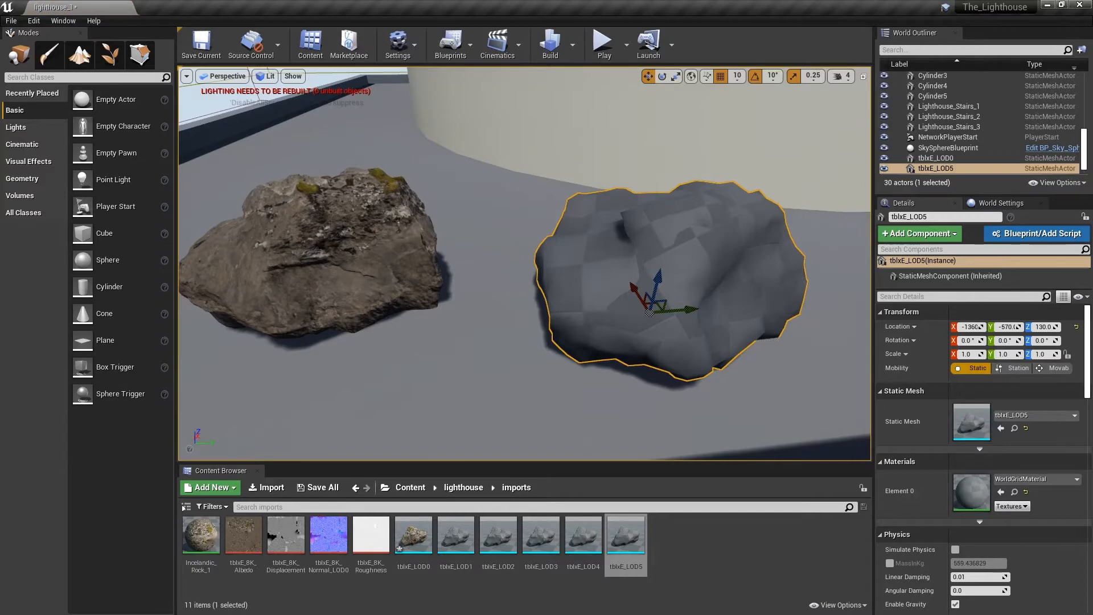
left_click_drag(200, 536, 692, 289)
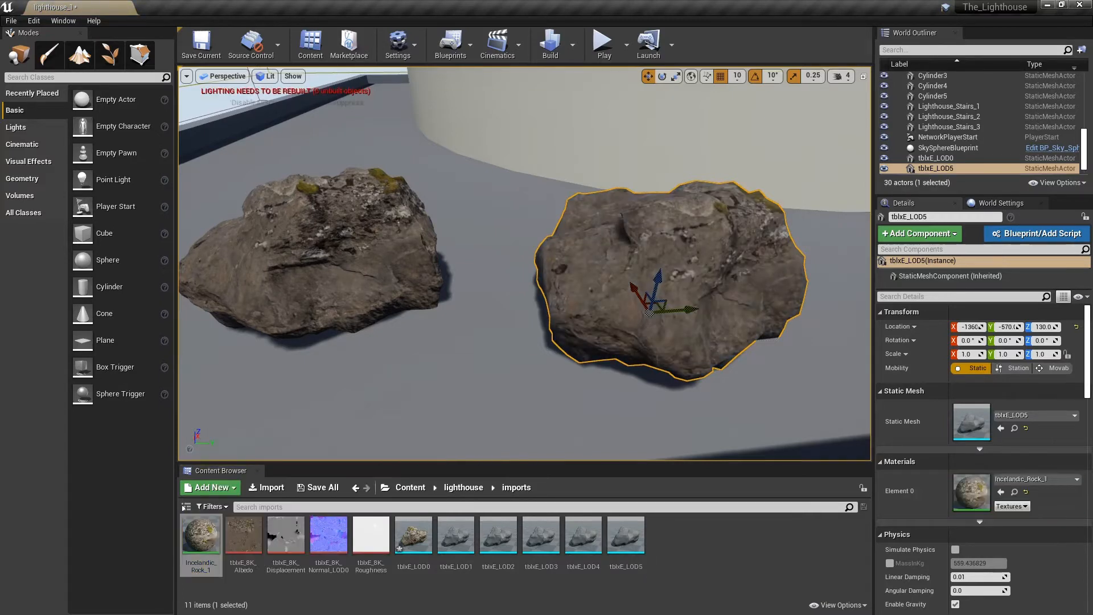
- Examine the LOD0 and LOD5 rocks from several angles to compare their surface detail
right_click_drag(489, 273, 702, 157)
left_click(490, 274)
key("a")
key("w")
key("a")
key("d")
key("w")
key("e")
key("w")
key("a")
key("d")
key("s")
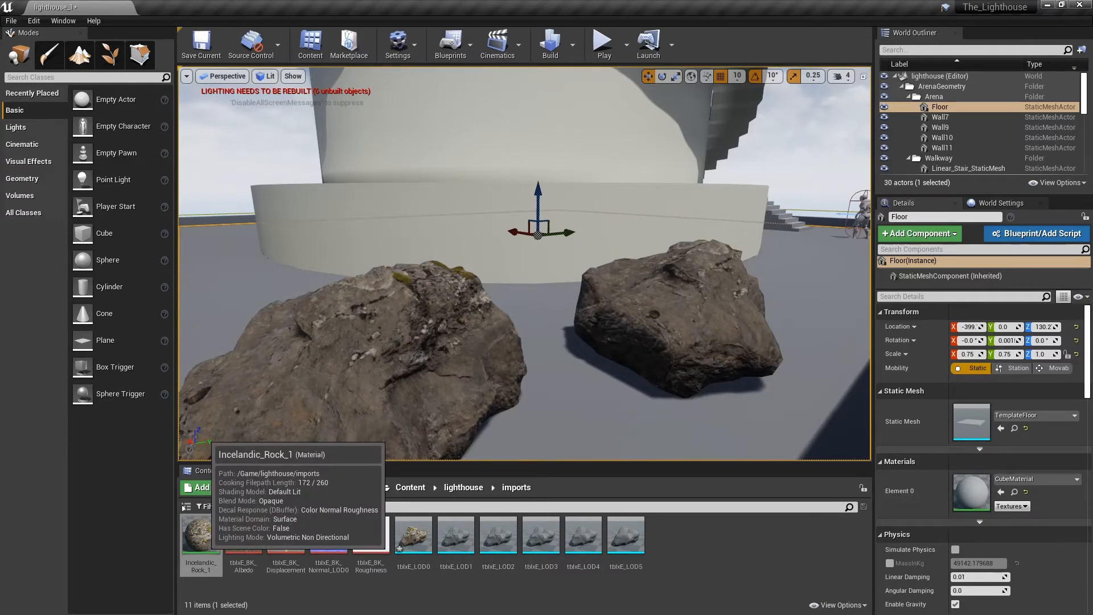
- Open the Incelandic_Rock_1 material and set its D3D11 tessellation mode to Flat Tessellation
double_click(199, 535)
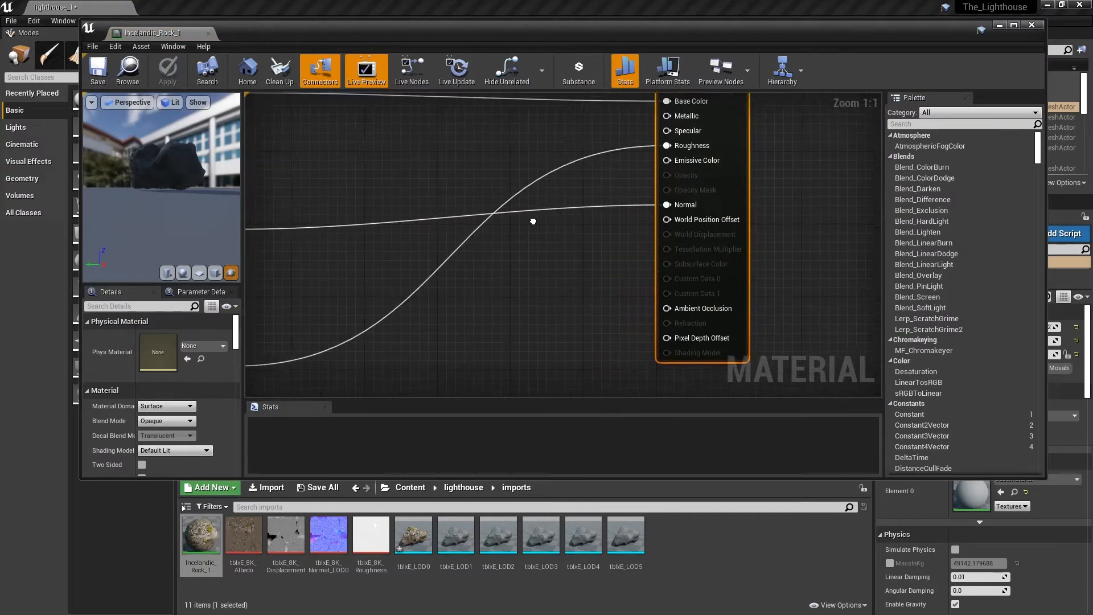
scroll(586, 228, "down", 1)
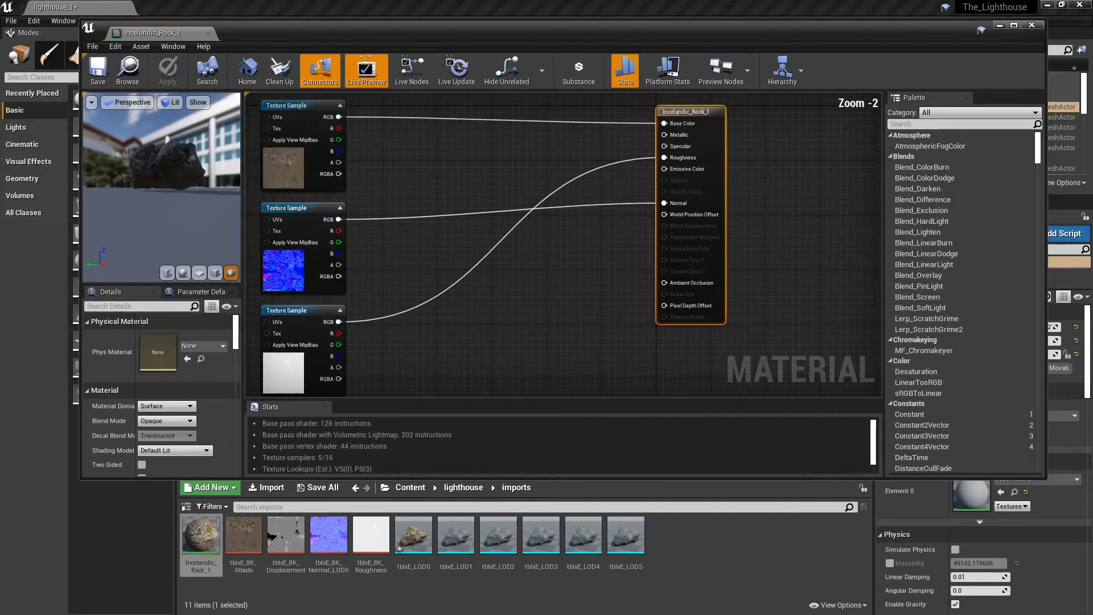
right_click_drag(556, 223, 656, 232)
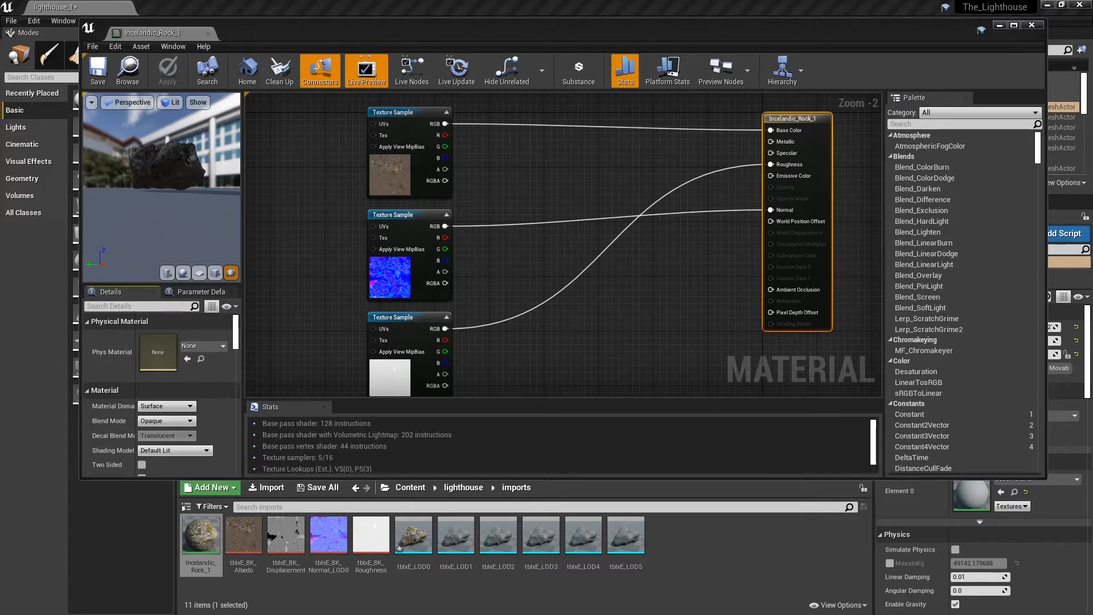
scroll(162, 393, "down", 15)
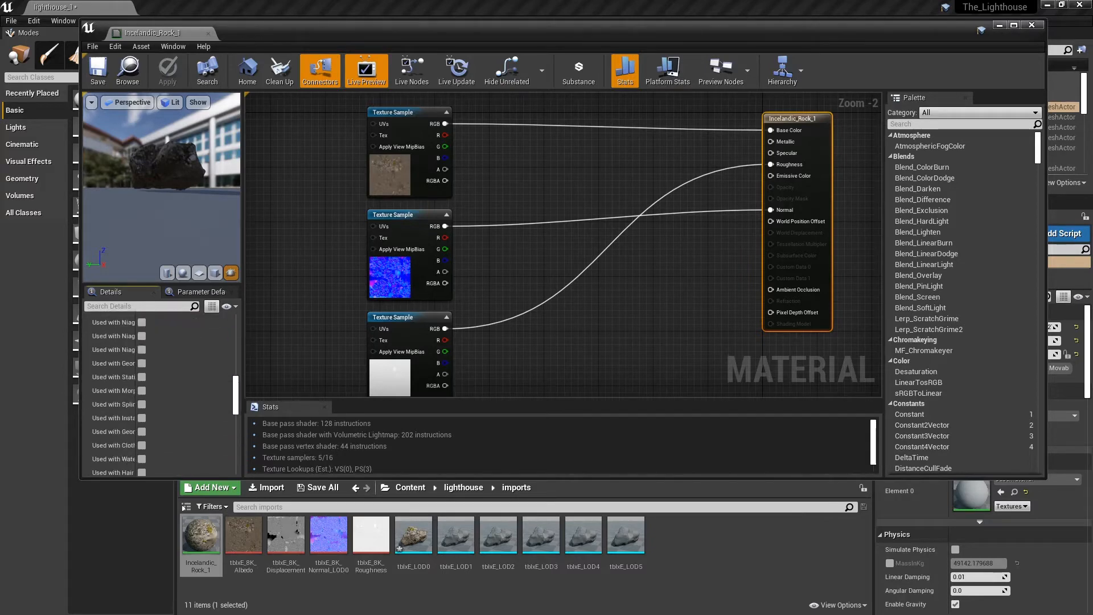
scroll(162, 392, "down", 12)
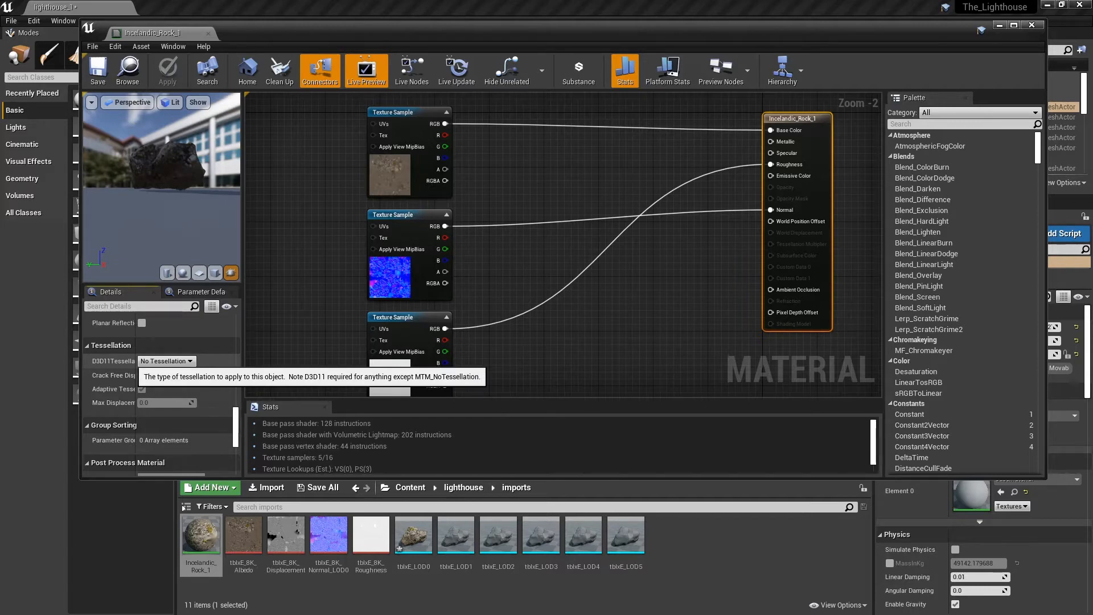
left_click(166, 361)
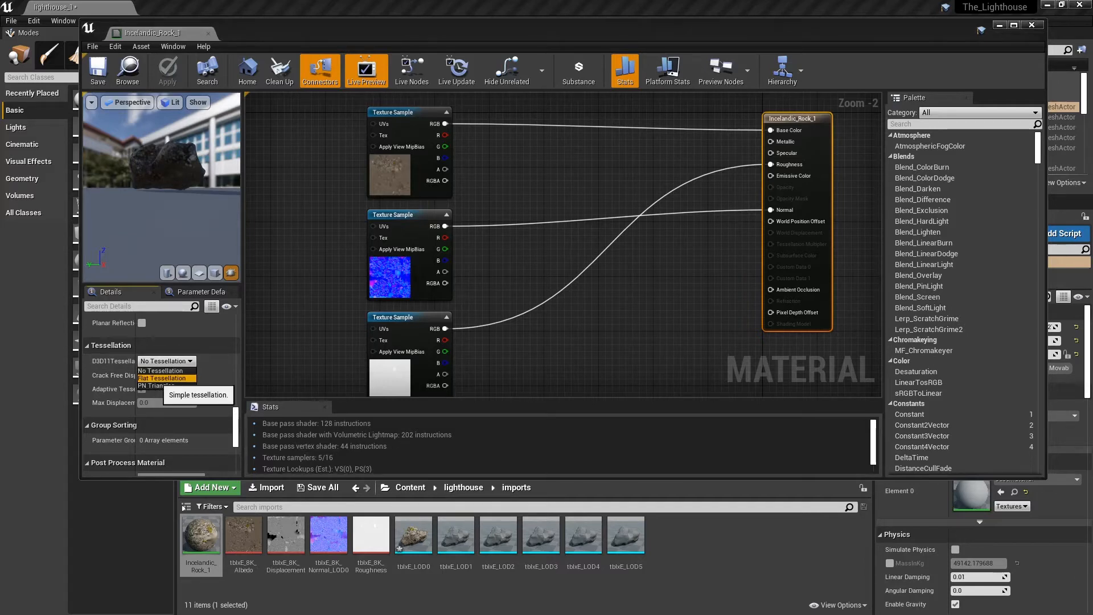
left_click(162, 378)
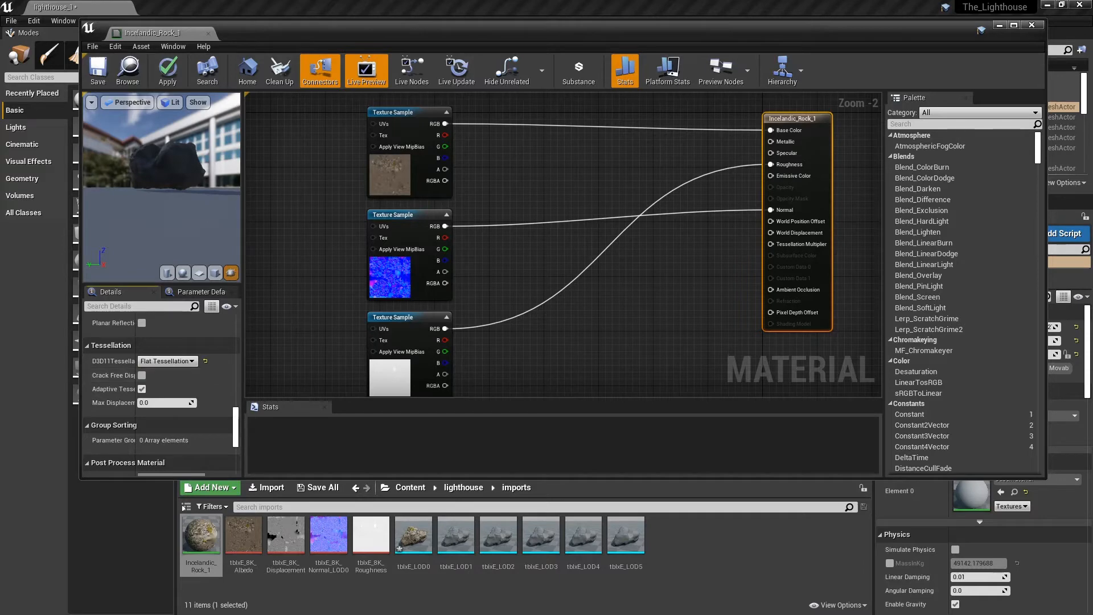
- Group the three texture samples in a comment titled "Base Materials" and move the group higher in the graph, clear of the material node
right_click_drag(612, 358, 574, 302)
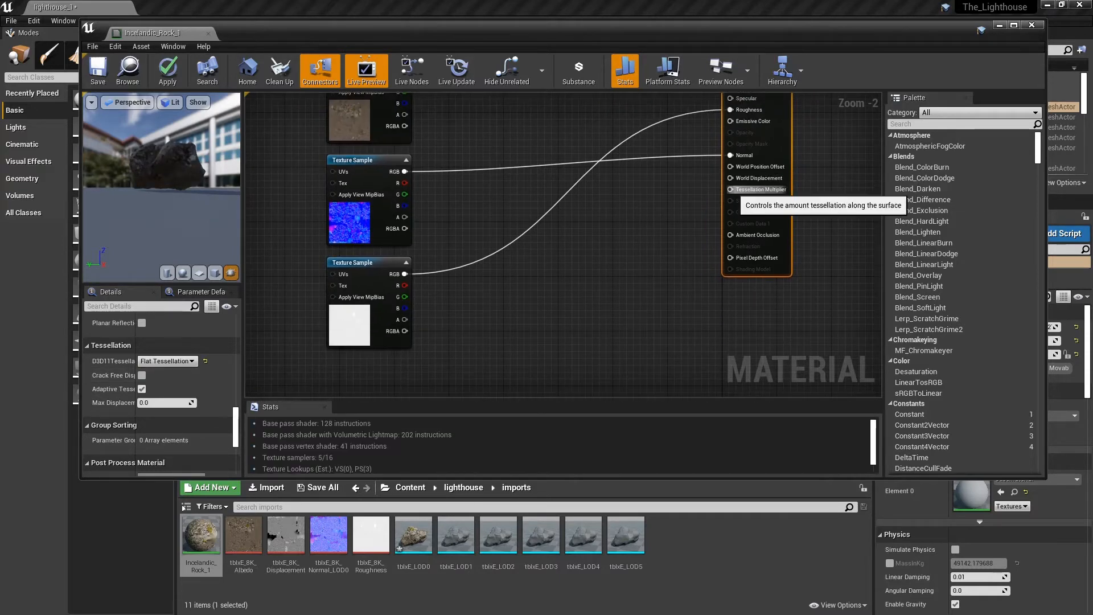
right_click_drag(604, 226, 669, 281)
scroll(669, 280, "down", 1)
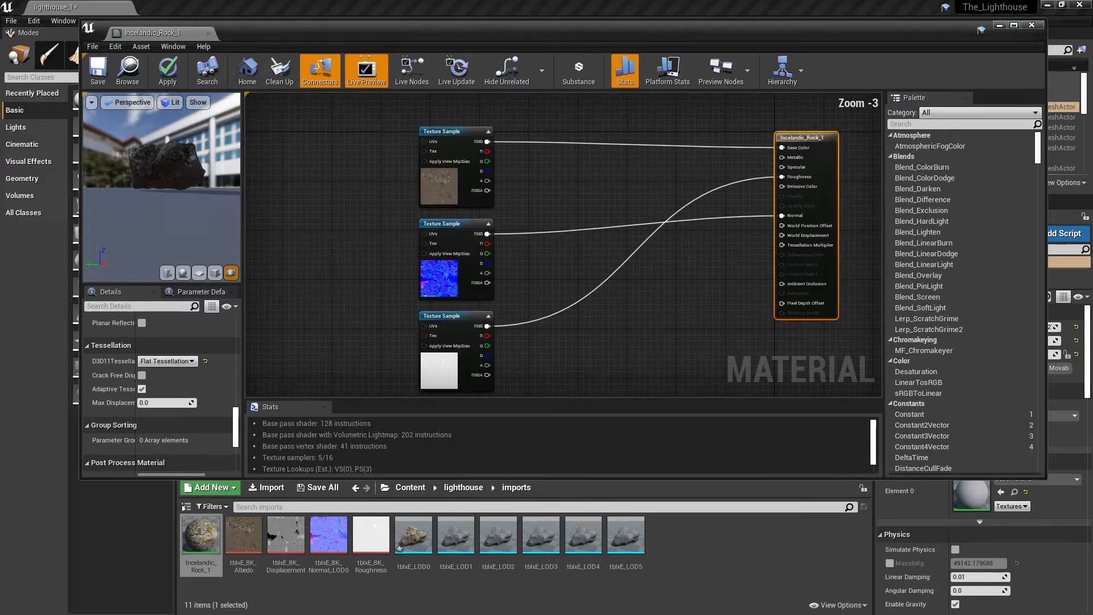
scroll(666, 279, "down", 1)
left_click_drag(439, 154, 558, 359)
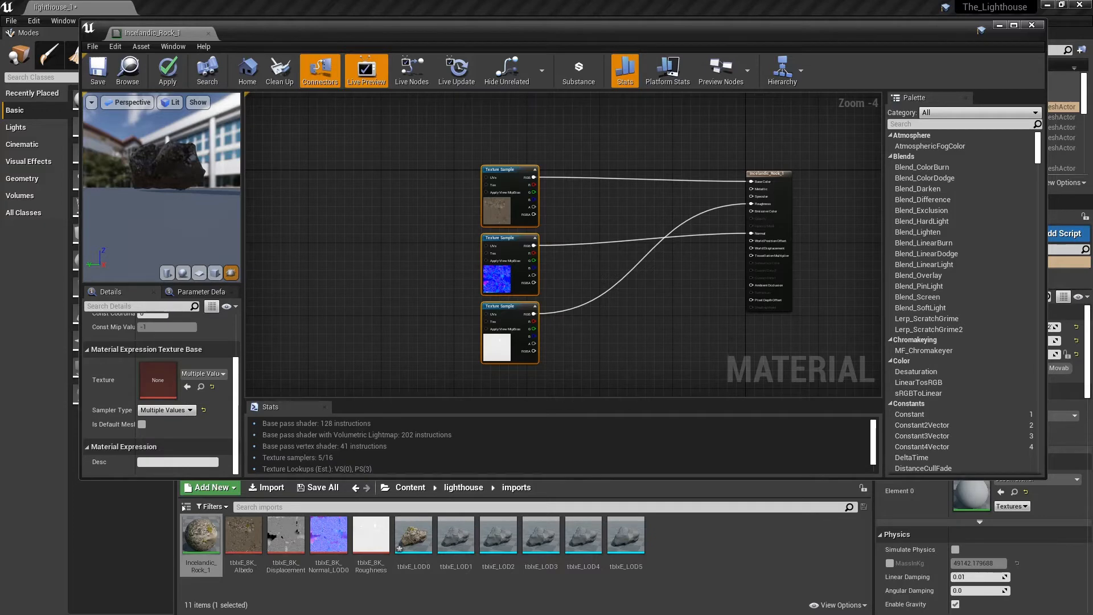
type("c")
type("Base Materials")
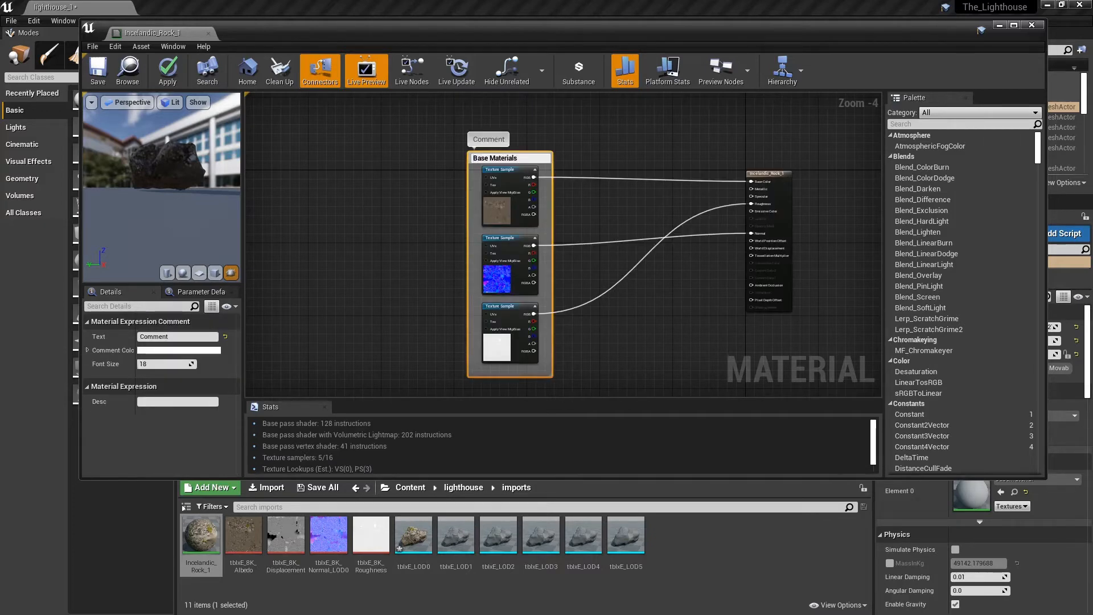
key("Return")
right_click_drag(627, 147, 649, 192)
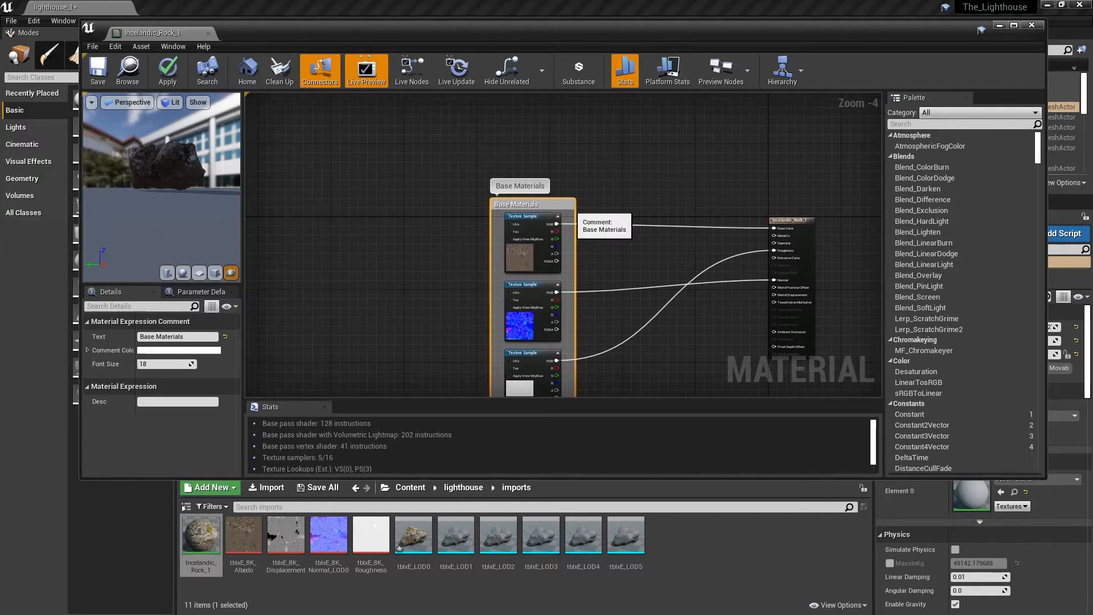
left_click_drag(561, 208, 518, 115)
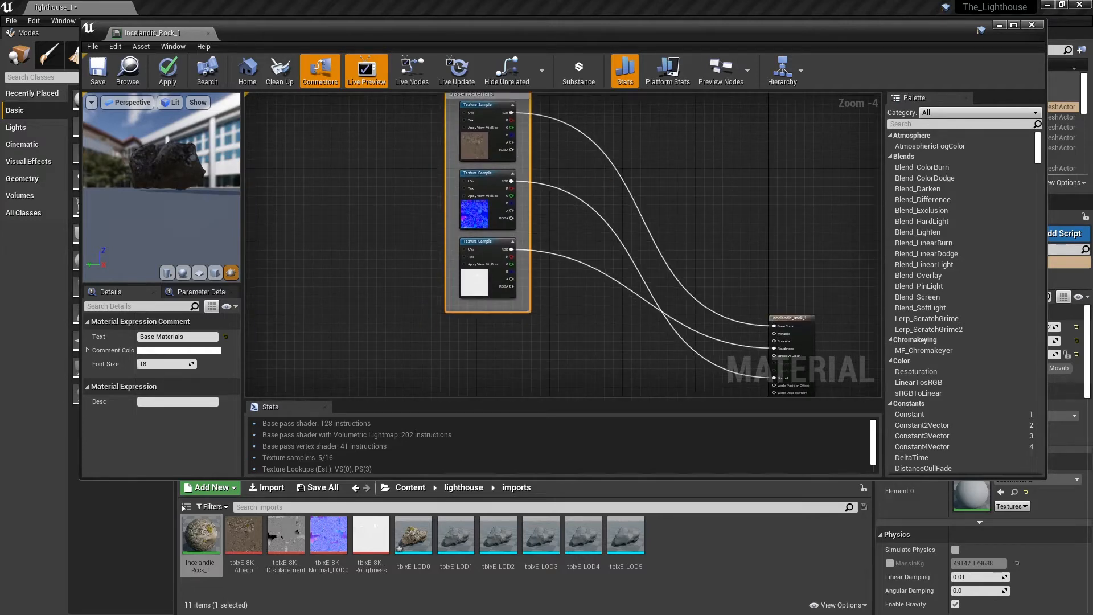
- Add the tblxE_8K_Displacement texture to the graph as a Texture Sample below the Base Materials group
right_click_drag(630, 276, 596, 87)
scroll(644, 191, "up", 1)
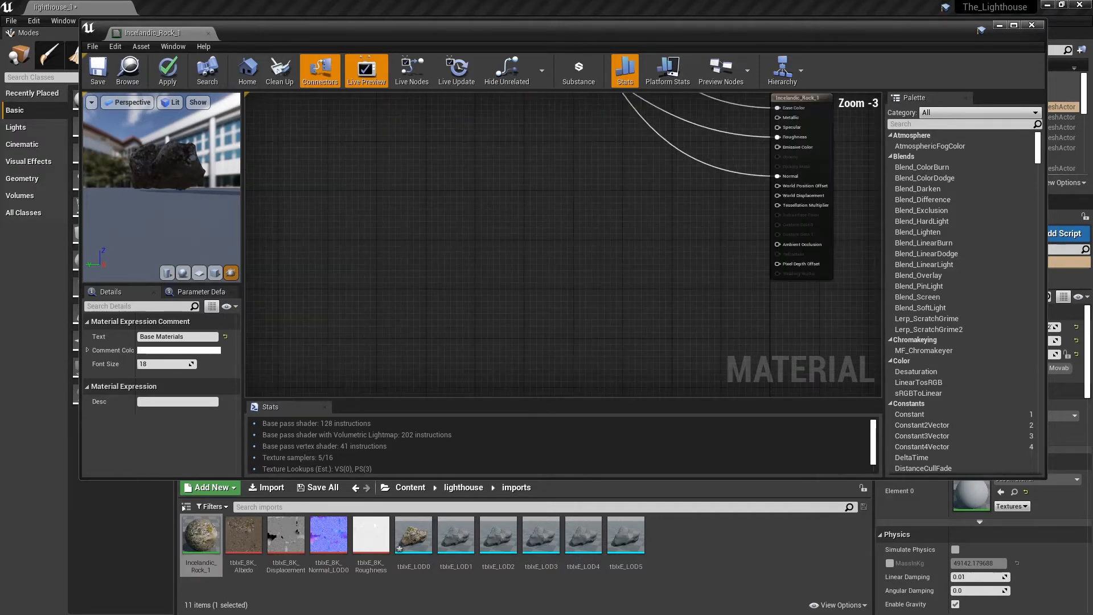
right_click_drag(645, 193, 621, 130)
scroll(624, 158, "up", 1)
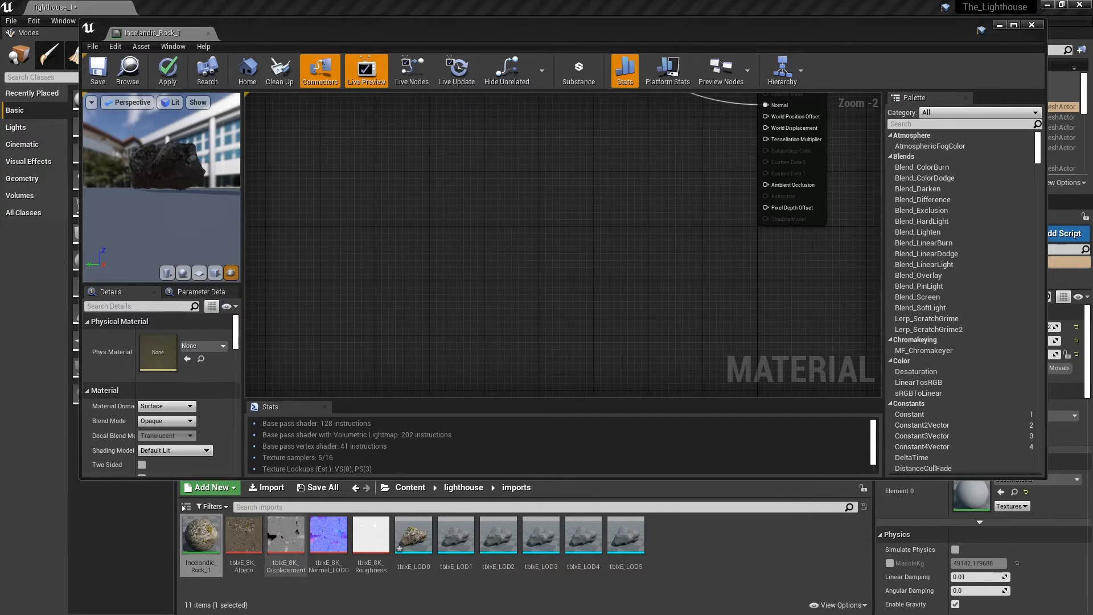
left_click_drag(286, 534, 463, 143)
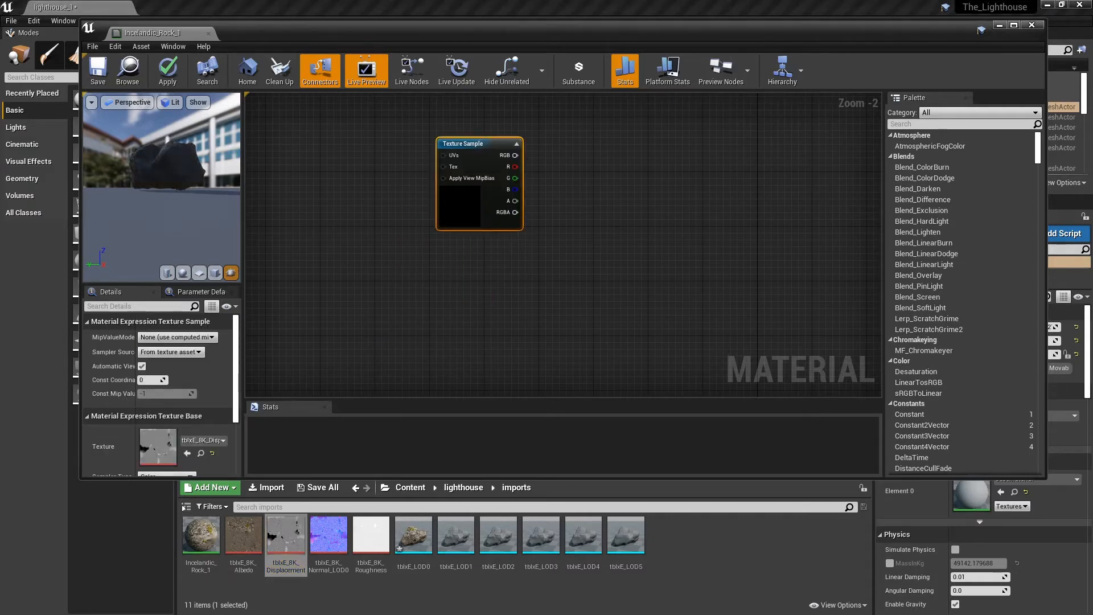
scroll(612, 268, "down", 4)
right_click_drag(629, 271, 522, 303)
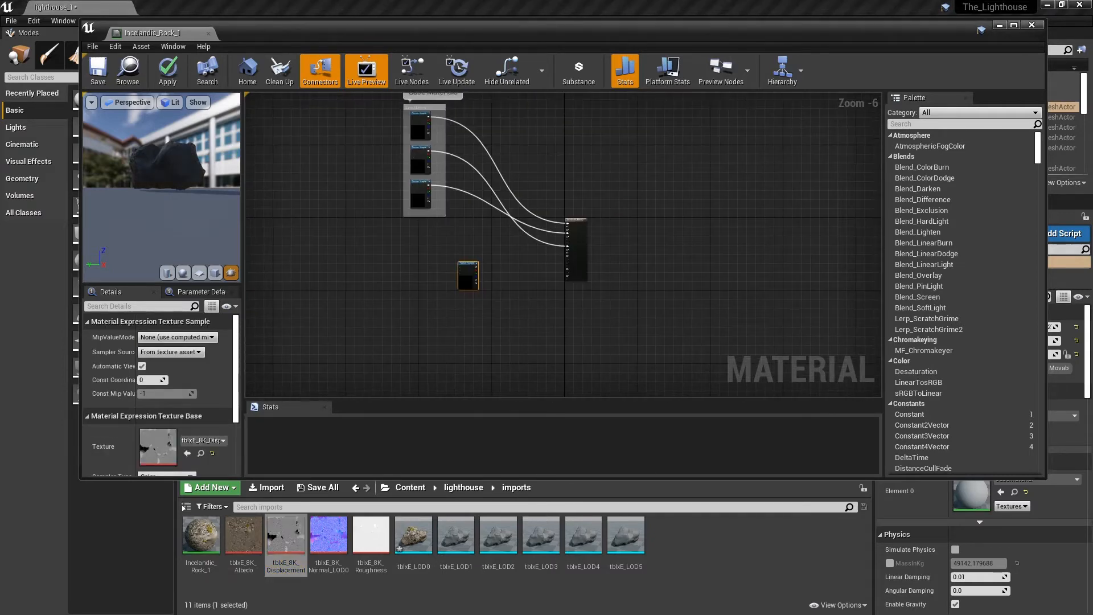
scroll(506, 247, "up", 3)
right_click_drag(505, 246, 515, 290)
scroll(515, 290, "up", 1)
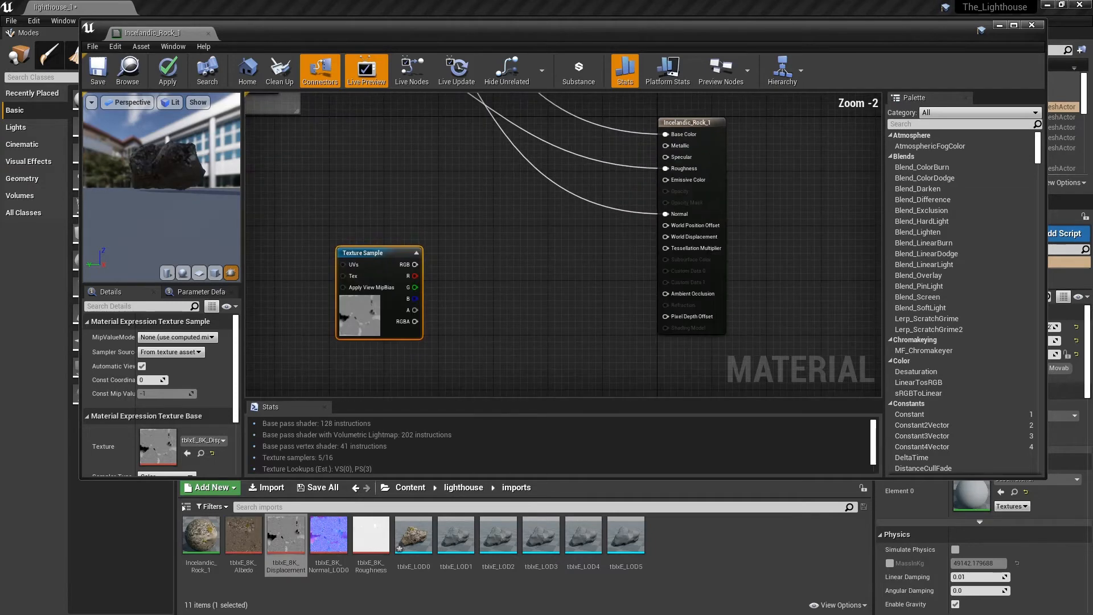
left_click_drag(393, 253, 359, 205)
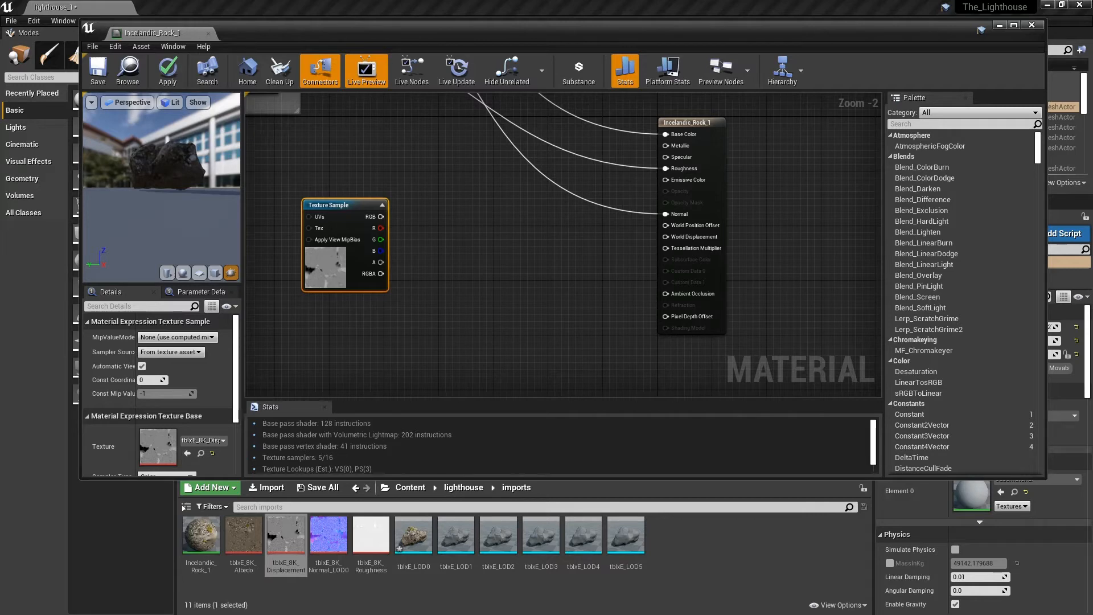
- Add a Multiply node beside the displacement texture sample and connect the sample's RGB output to input A
right_click_drag(399, 330, 507, 317)
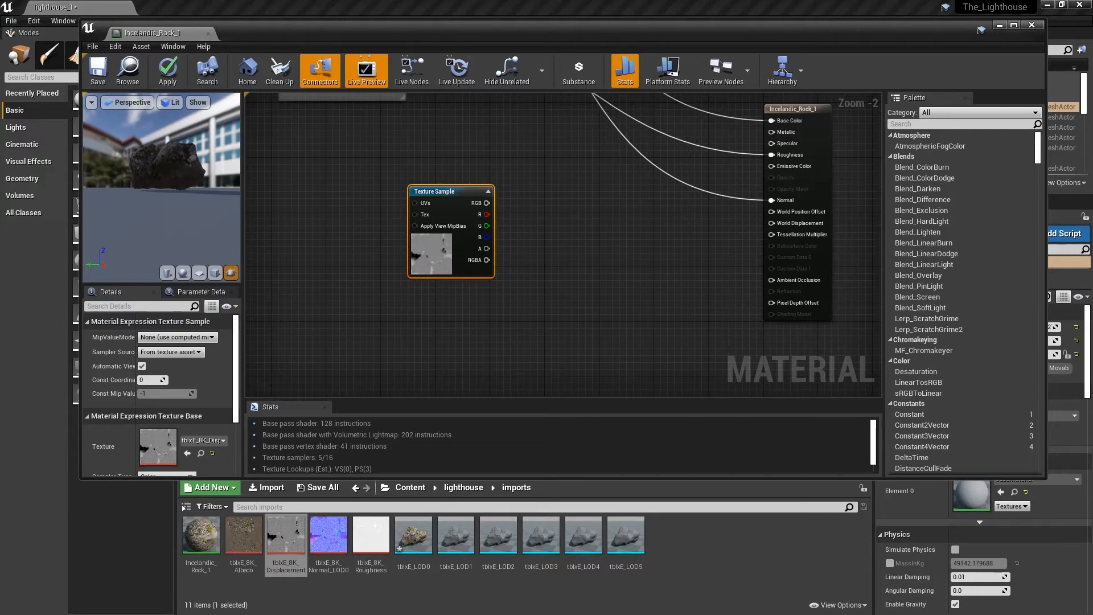
left_click(527, 263)
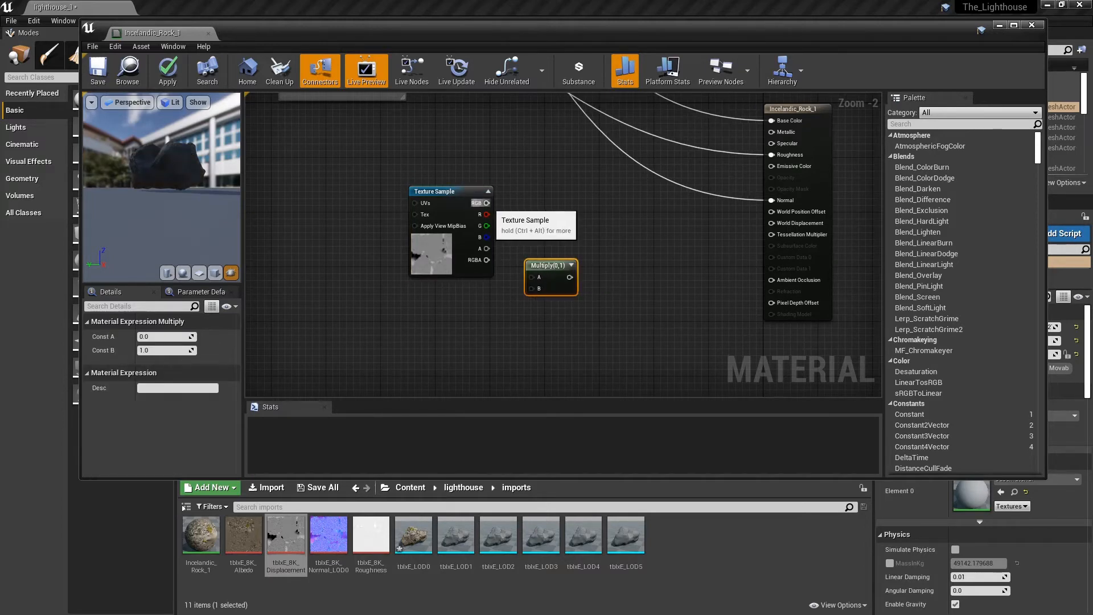
left_click_drag(487, 203, 571, 267)
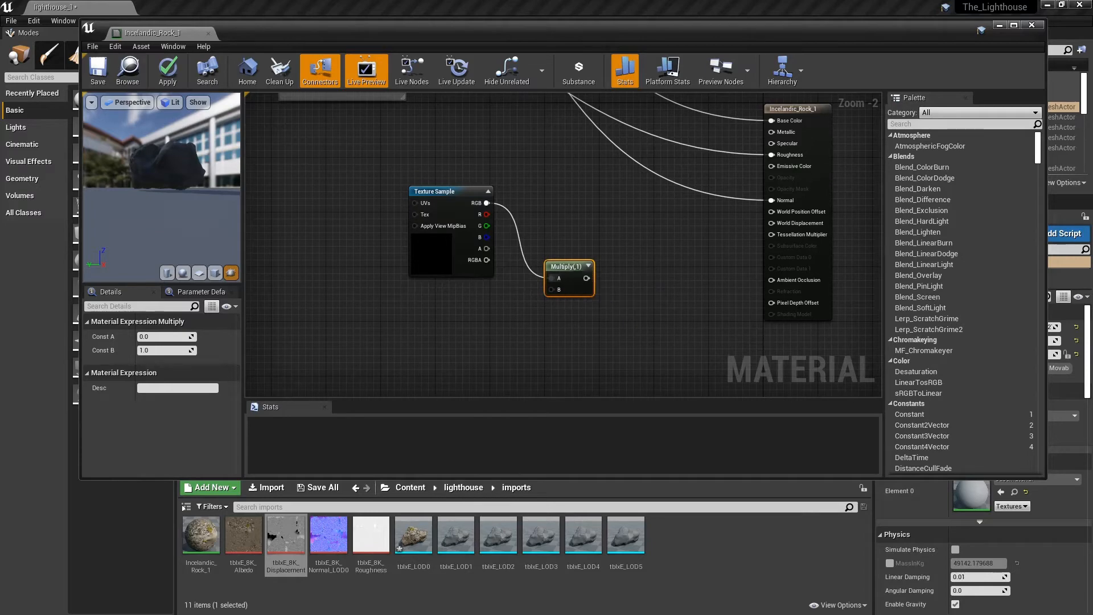
- Add a Constant node below the displacement texture, connect it to the Multiply node's input B, and set its value to 5
mouse_move(491, 303)
right_mouse_down()
mouse_move(488, 283)
mouse_move(480, 289)
right_mouse_up()
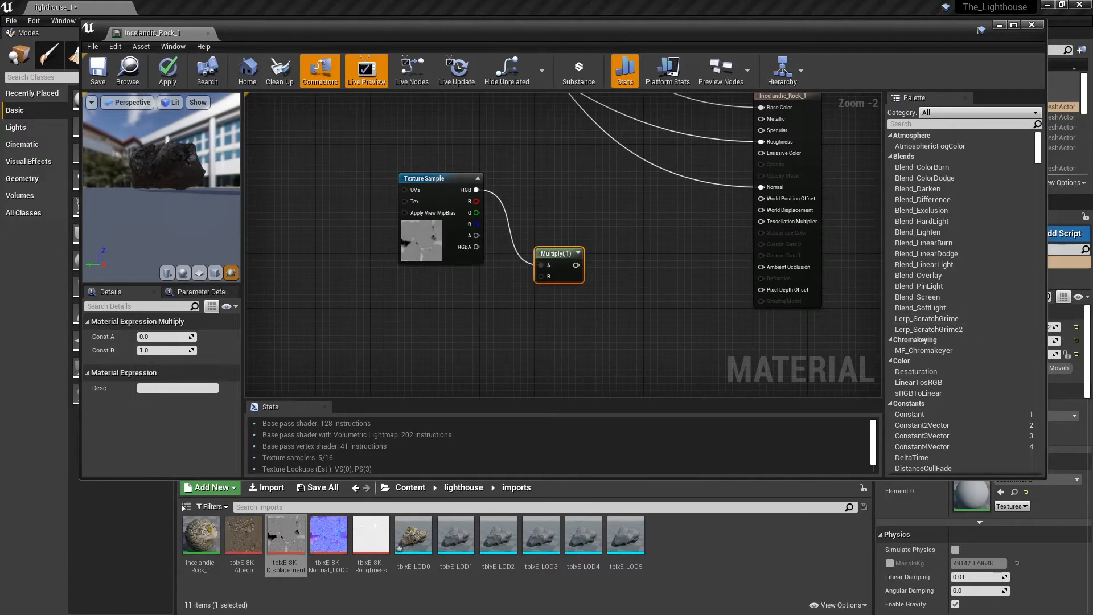
right_click_drag(499, 290, 470, 303)
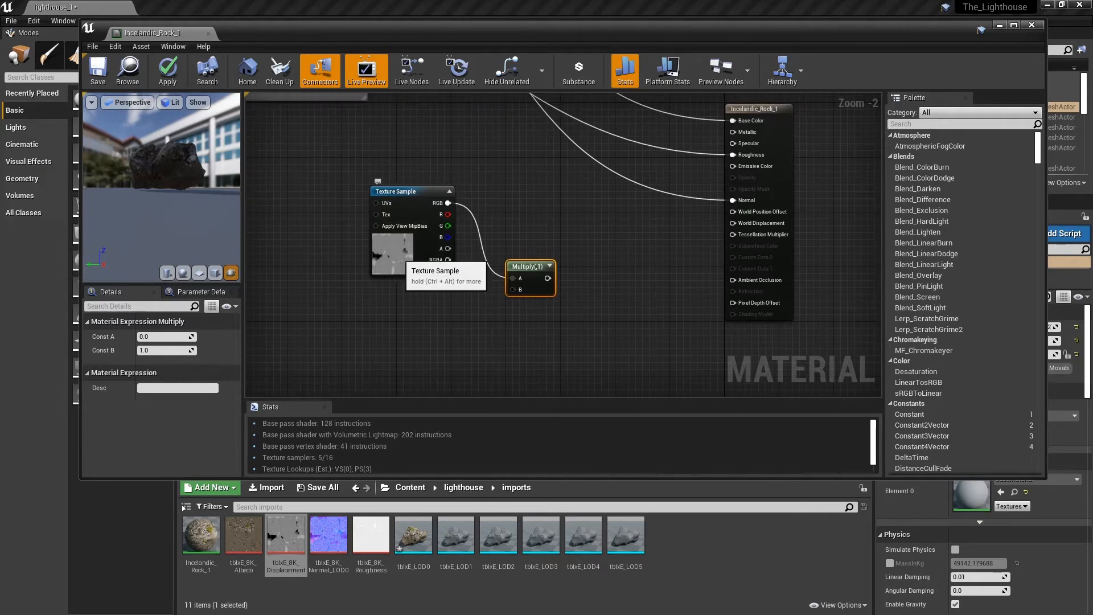
right_click_drag(467, 311, 430, 298)
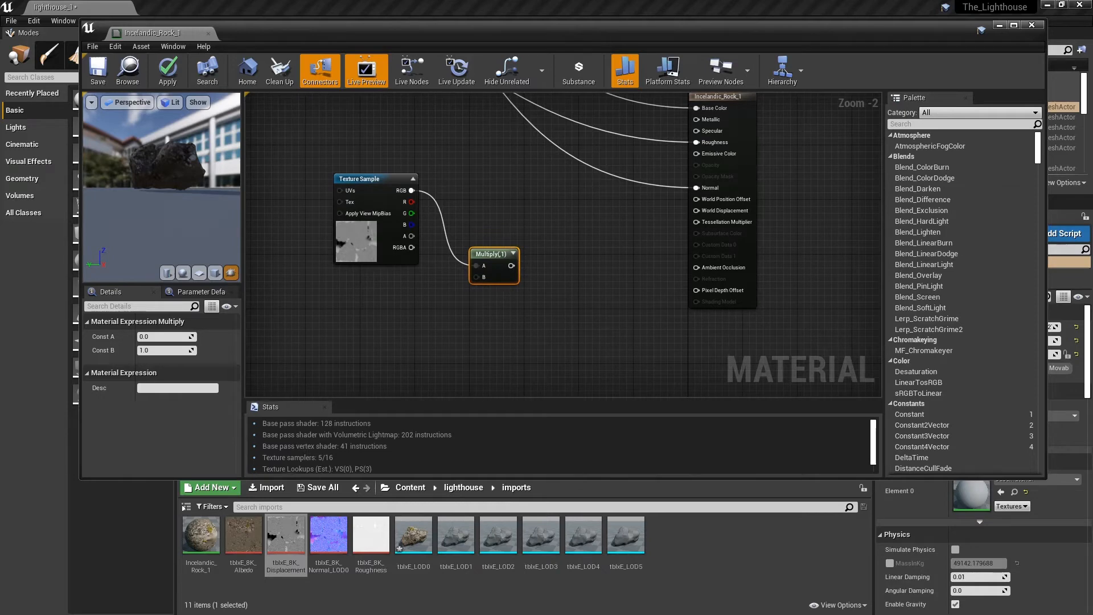
left_click(405, 310)
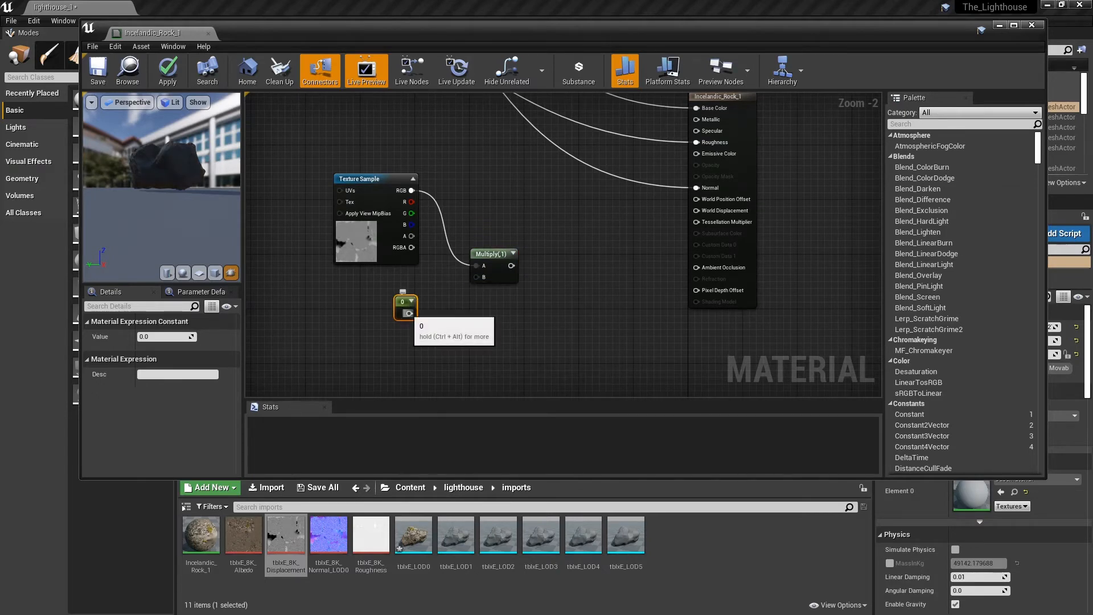
left_click_drag(409, 313, 476, 277)
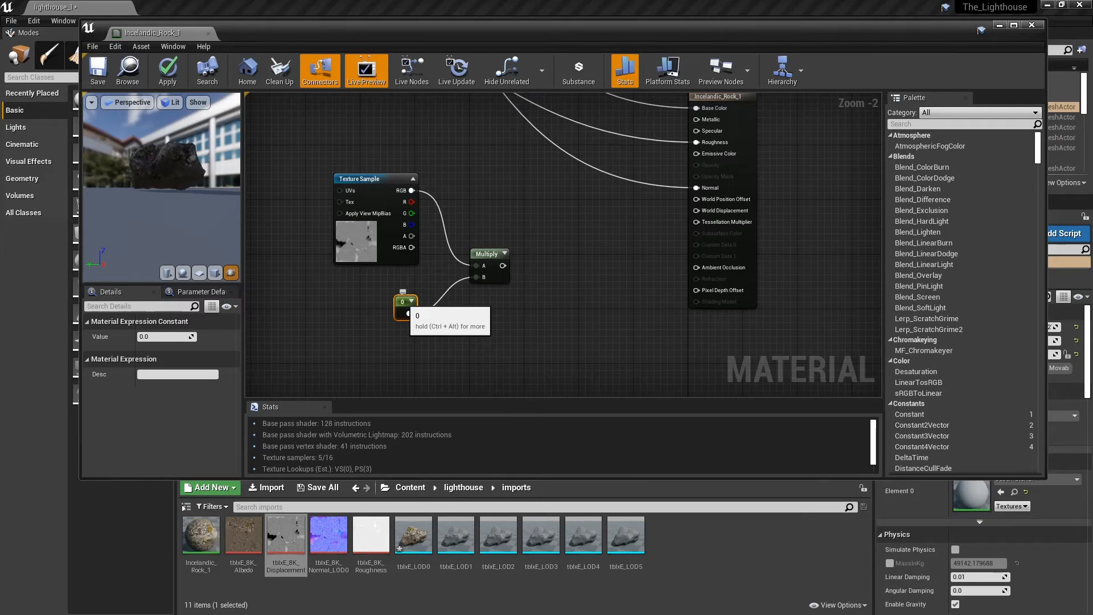
left_click(166, 337)
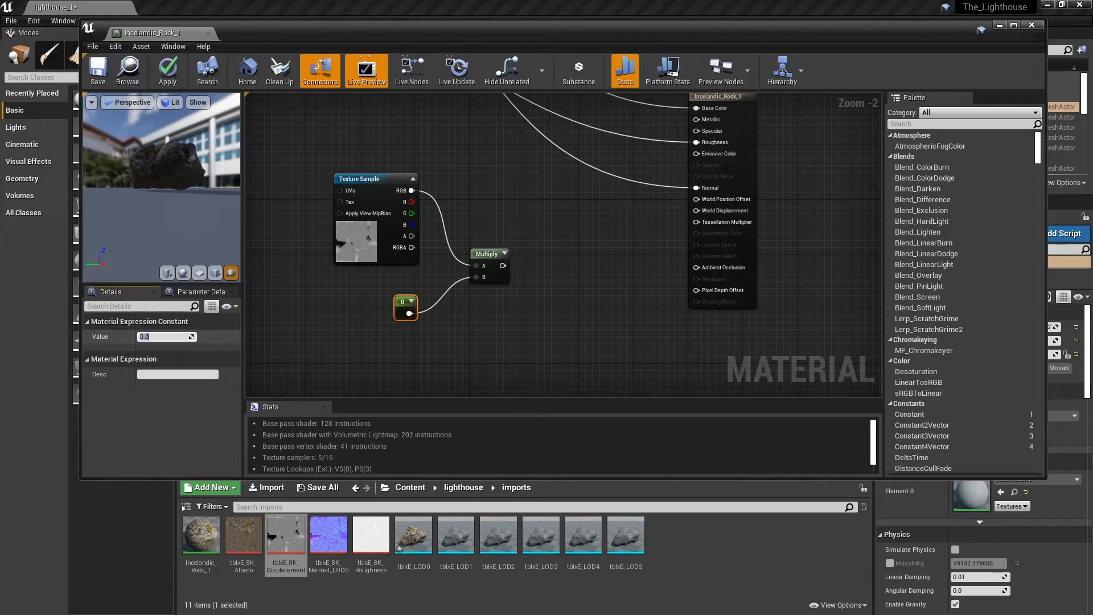
type("5")
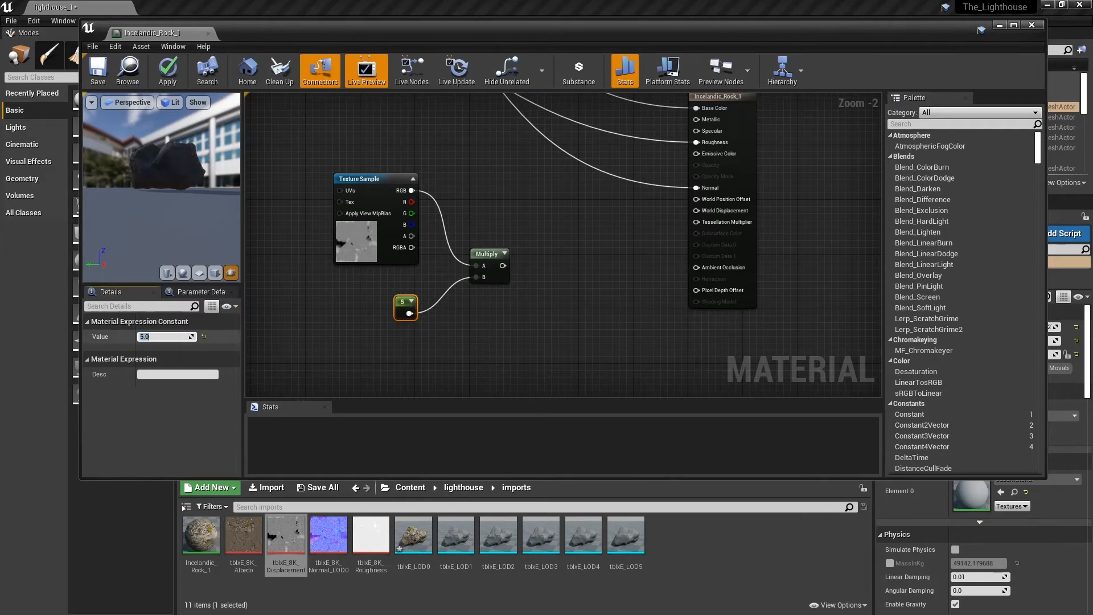
- Add a second Multiply node with the first Multiply's output connected to input B, and move the displacement nodes lower in the graph
right_click_drag(617, 320, 555, 355)
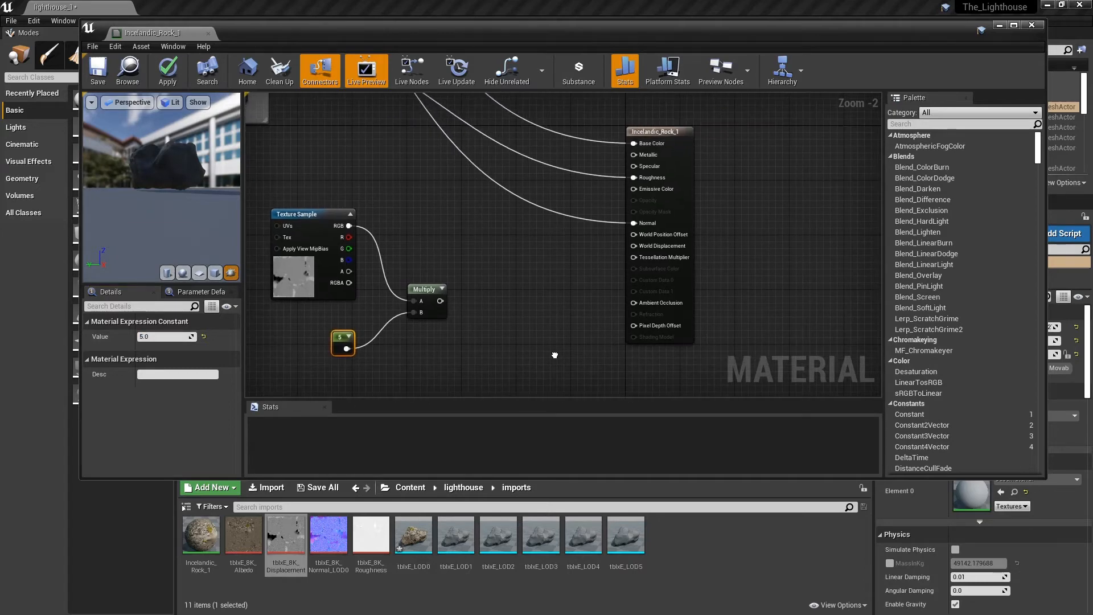
left_click(488, 280)
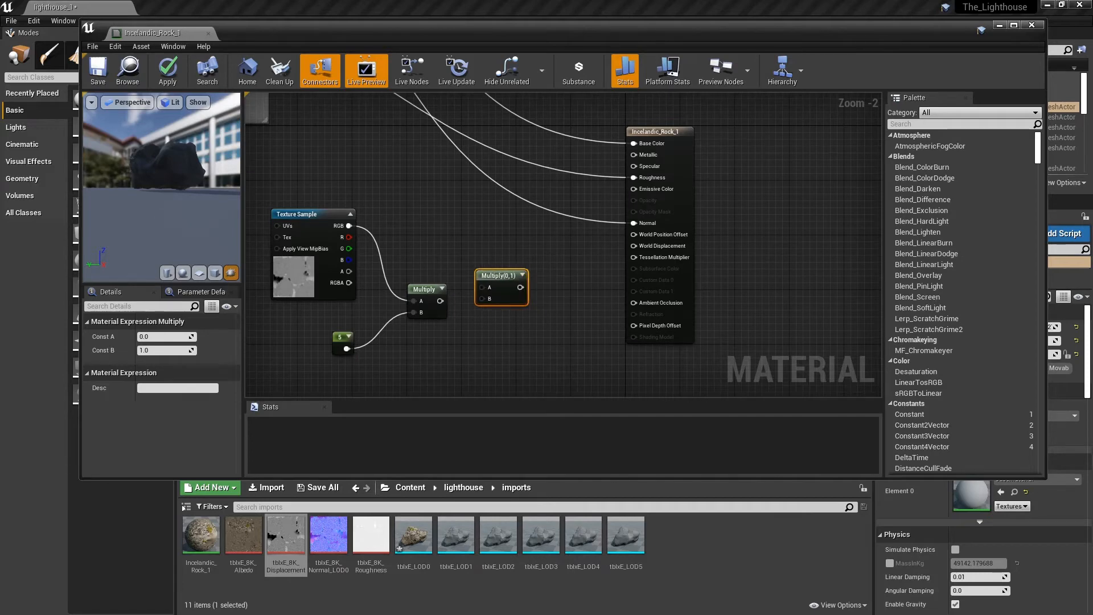
left_click_drag(440, 300, 483, 298)
right_click_drag(483, 298, 539, 336)
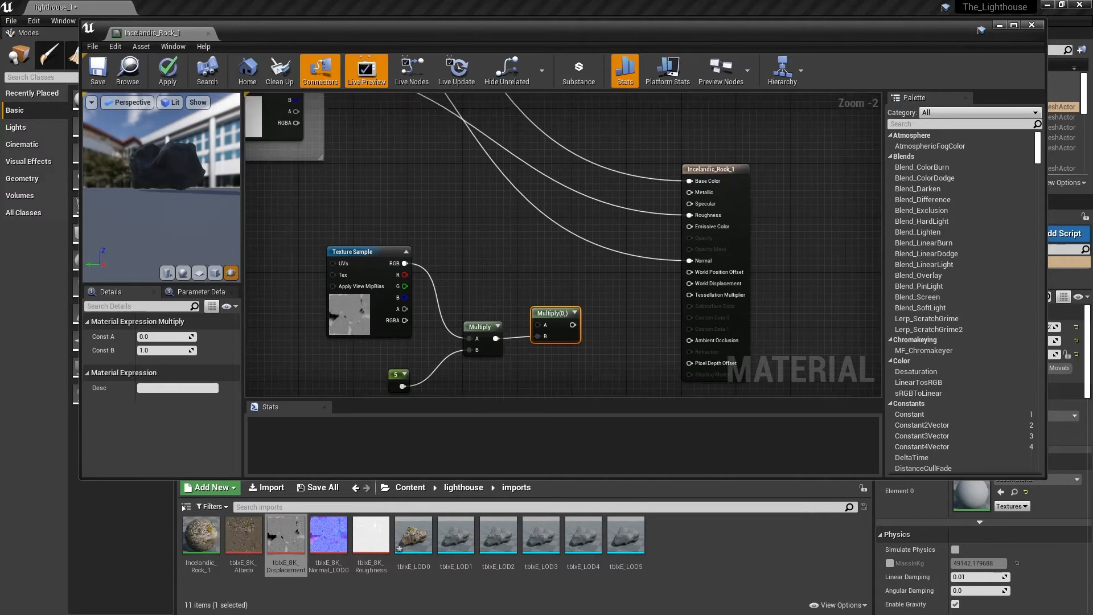
left_click_drag(317, 220, 543, 370)
left_click_drag(546, 290, 533, 338)
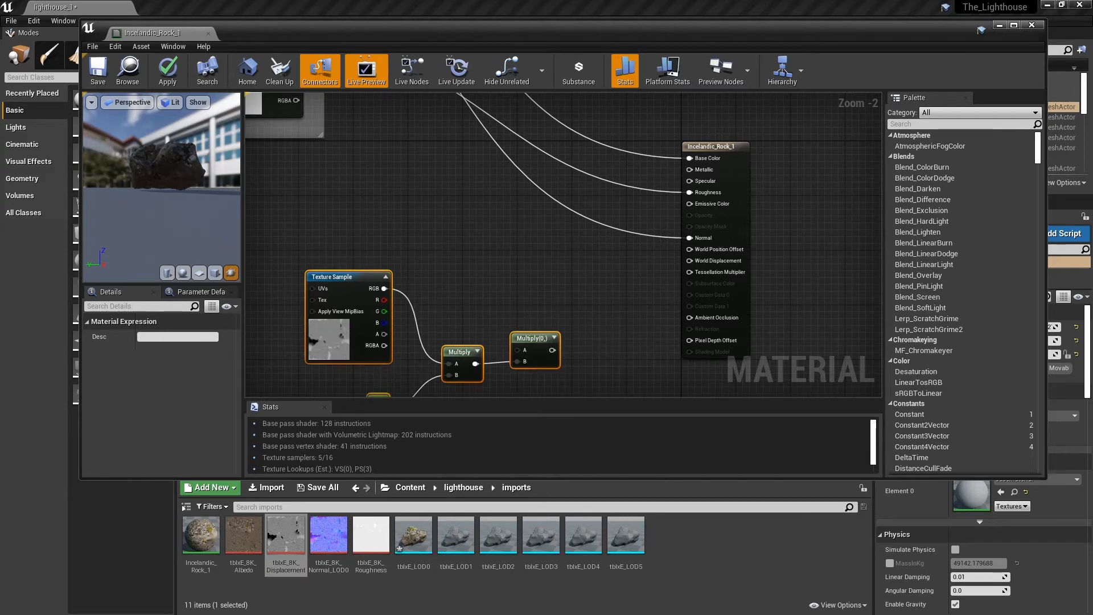
right_click(487, 260)
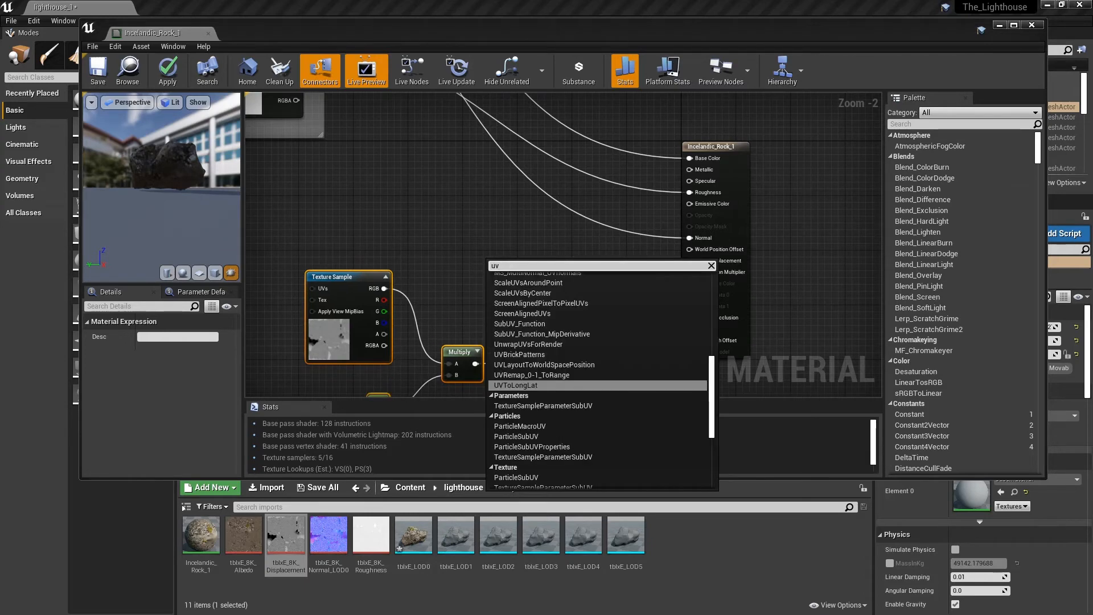
type("no")
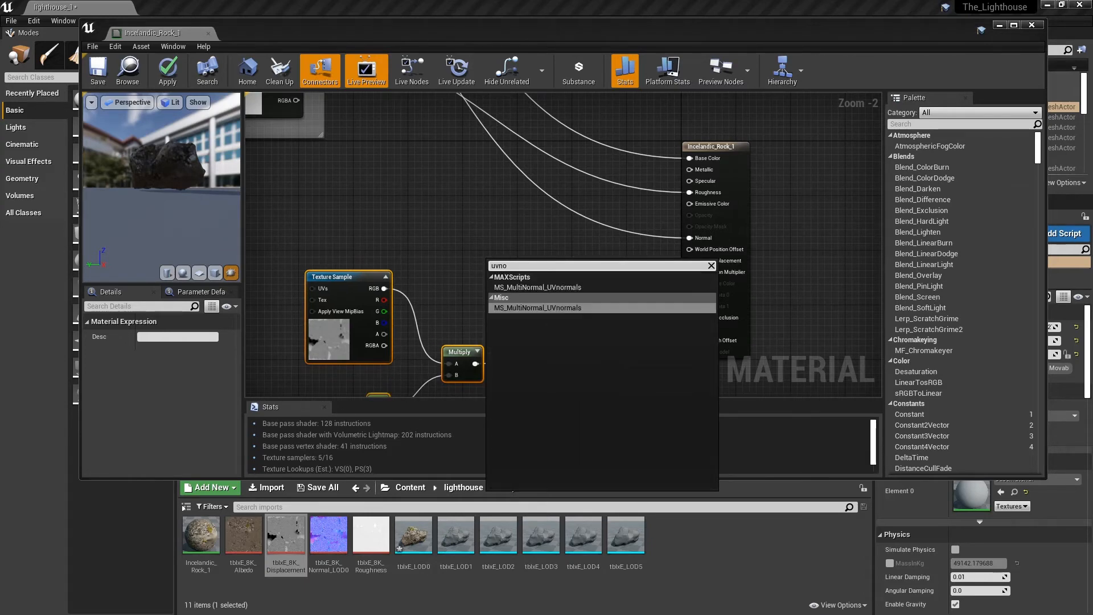
key("BackSpace")
key("BackSpace")
key("BackSpace")
key("BackSpace")
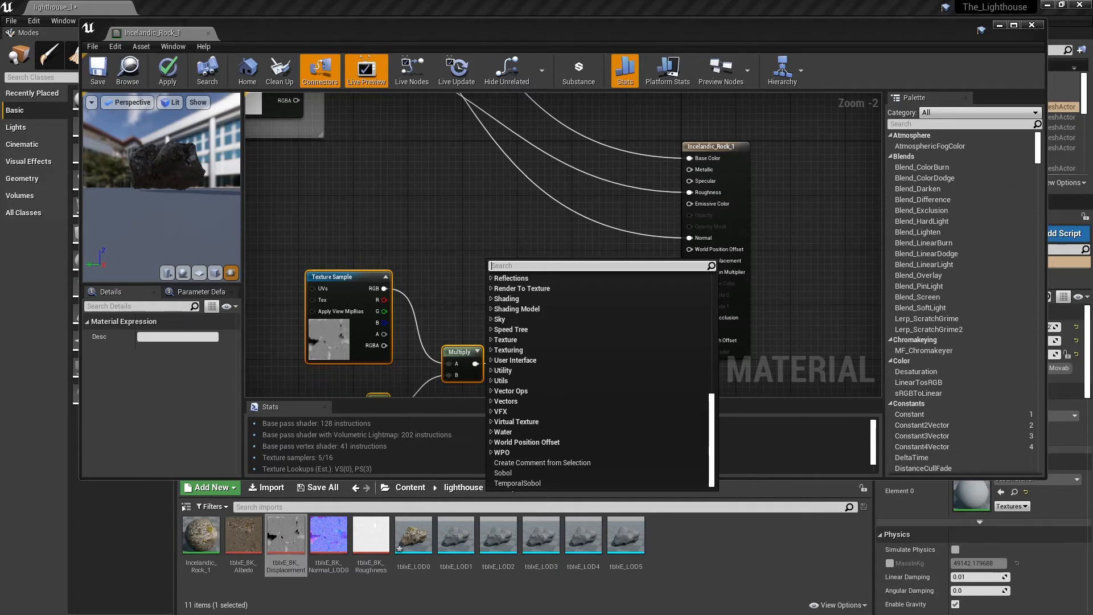
key("Escape")
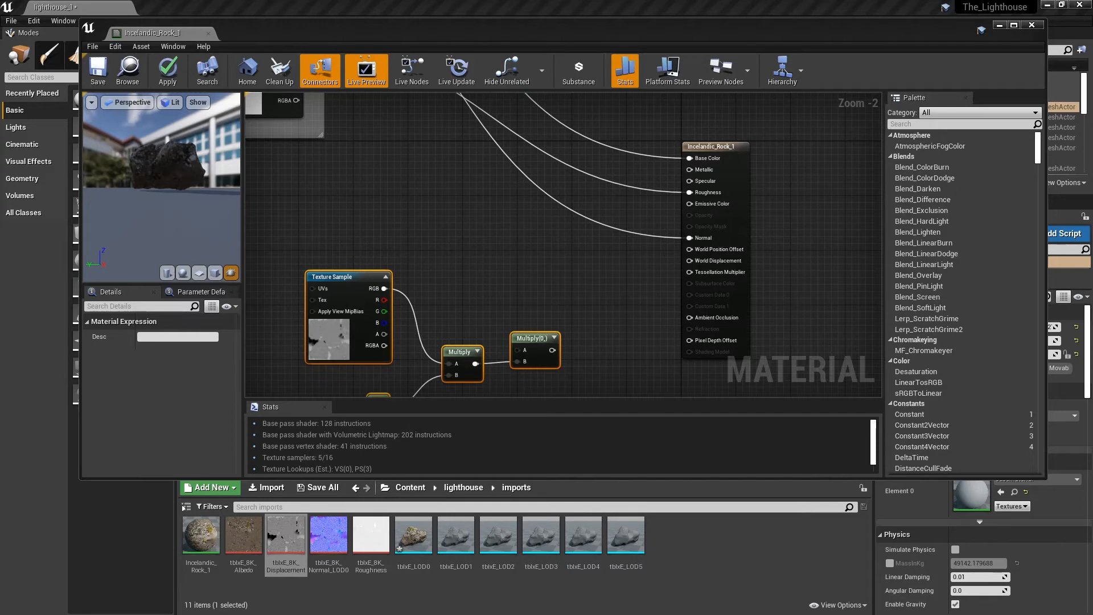
- Add a VertexNormalWS node and place it above the first Multiply node, beside the displacement texture sample
right_click_drag(526, 292, 532, 309)
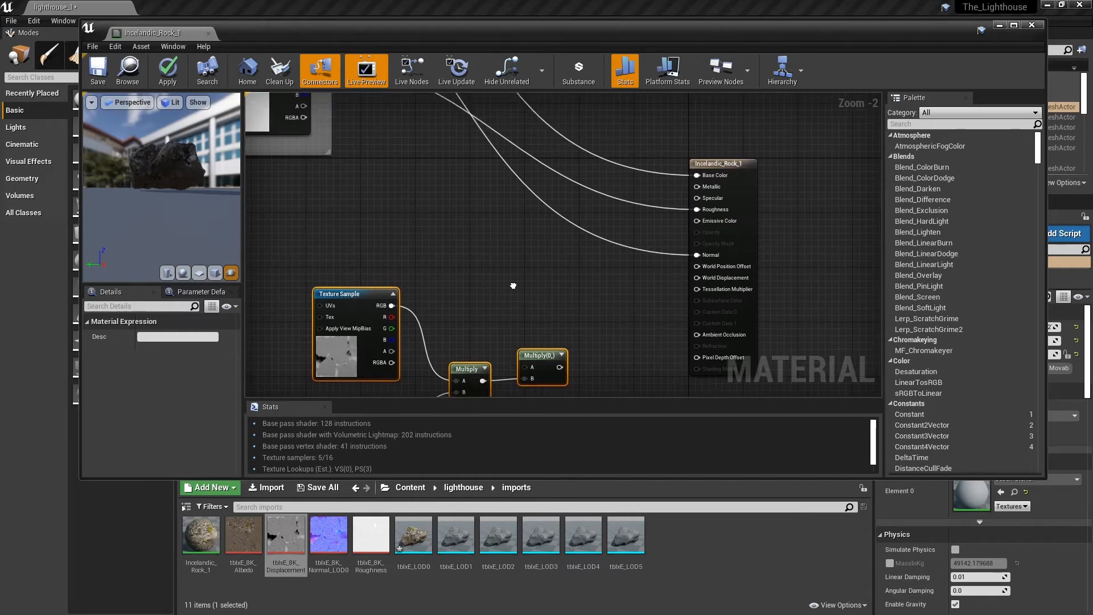
right_click(515, 289)
type("v")
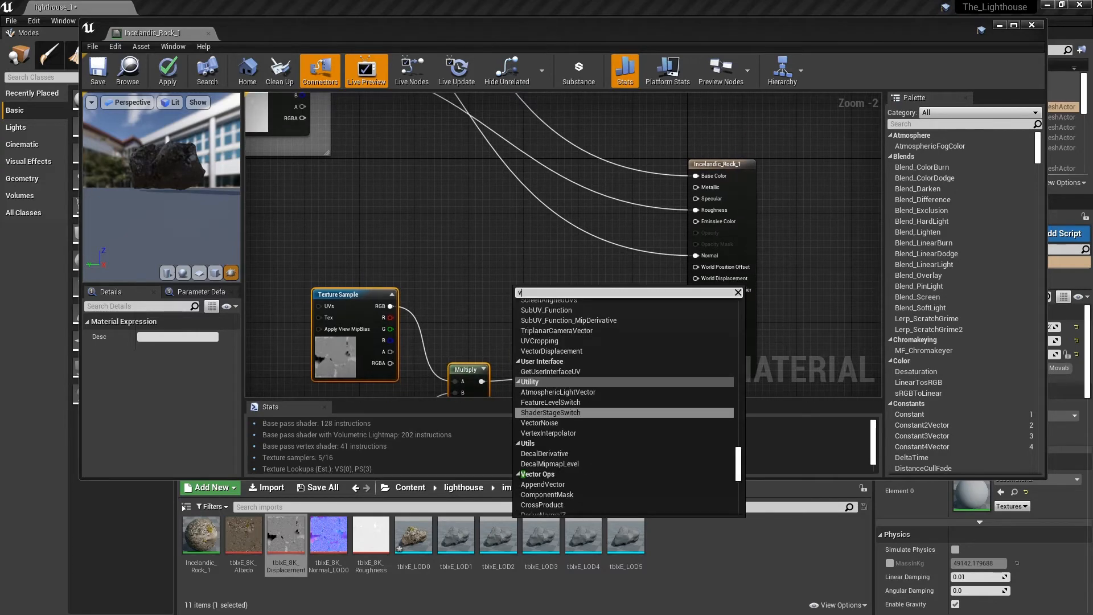
type("ertex")
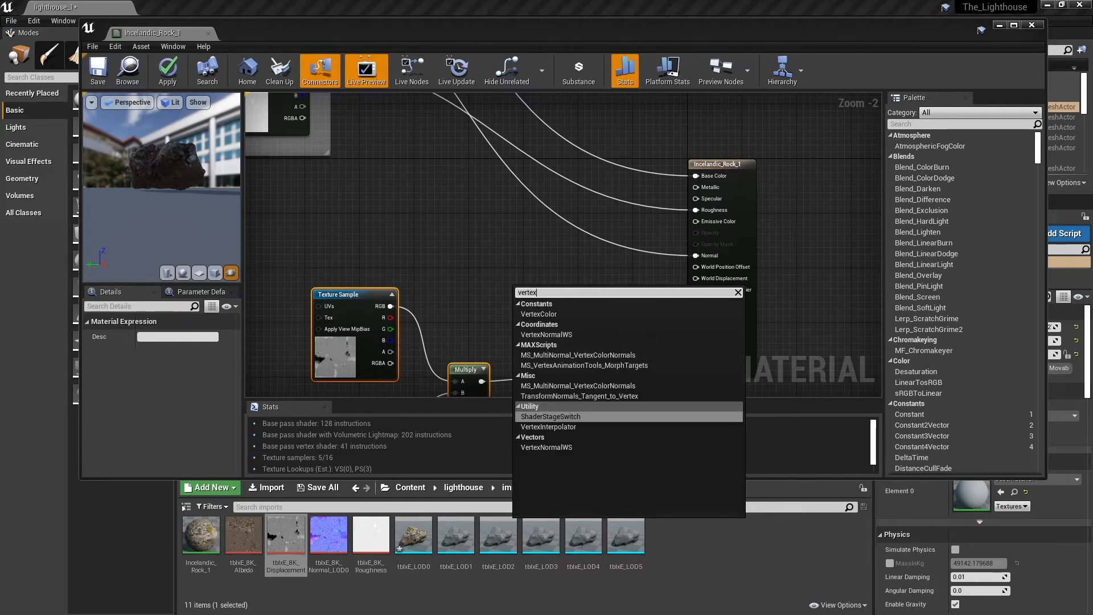
type("n")
key("Return")
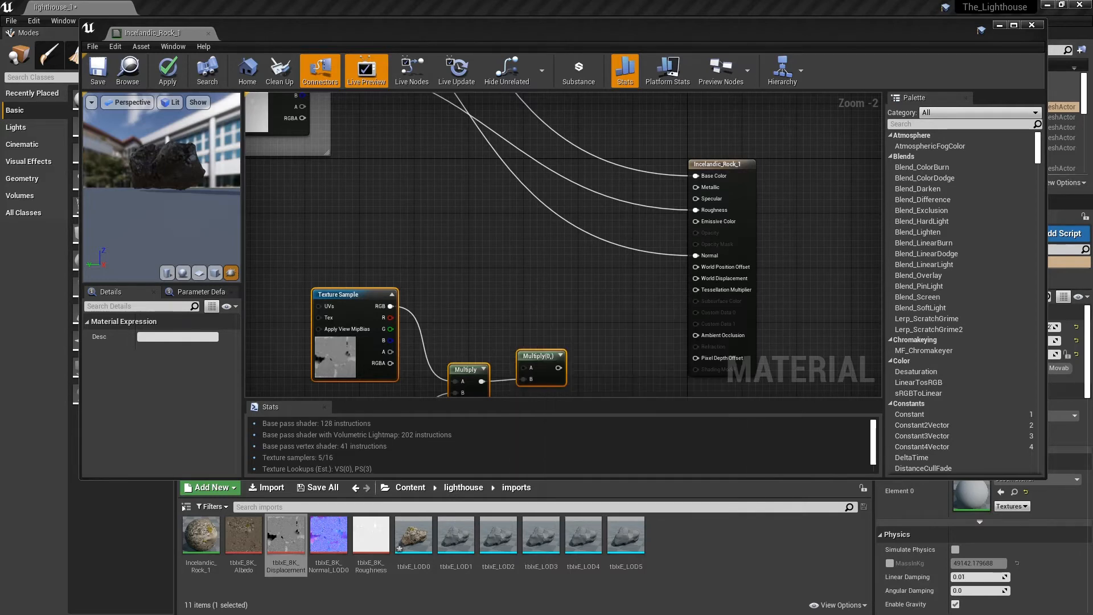
left_click_drag(541, 301, 512, 281)
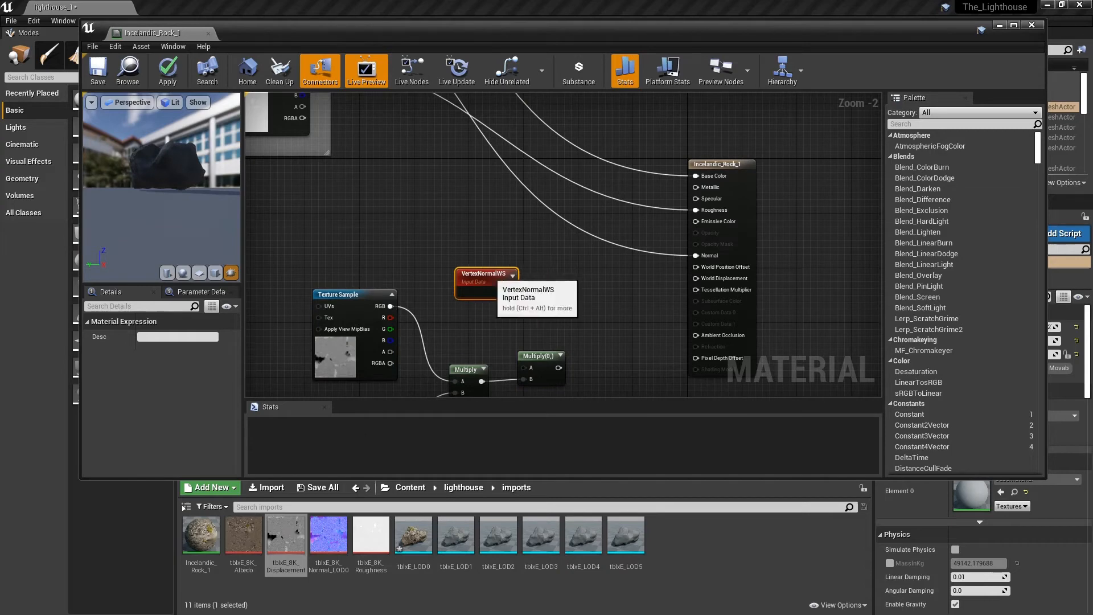
- Connect VertexNormalWS to input A of the second Multiply, and connect that Multiply's output to World Position Offset
right_click_drag(541, 311, 560, 239)
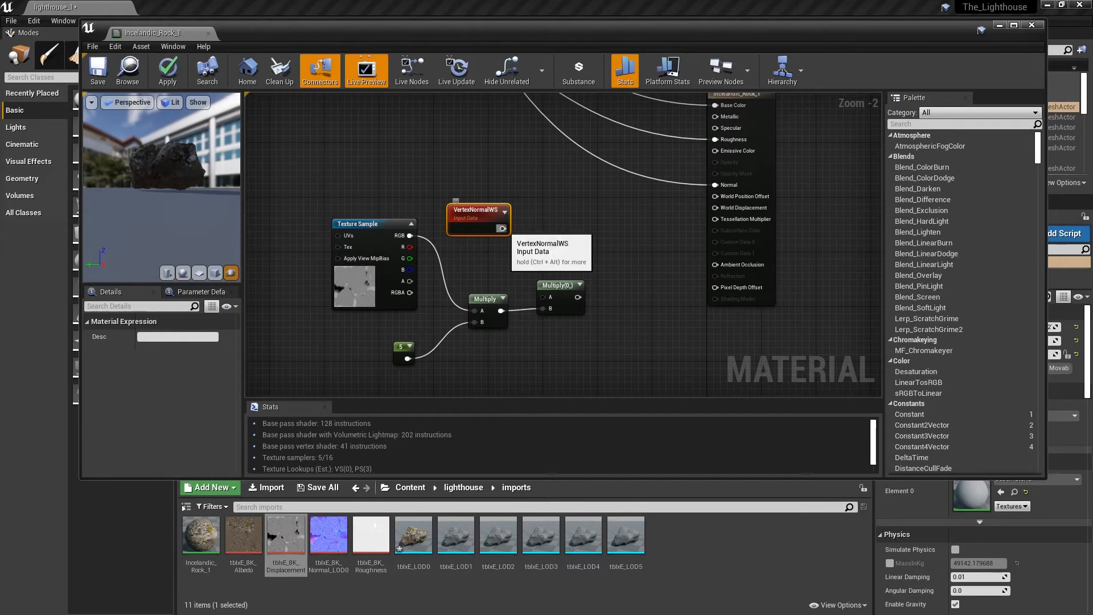
left_click_drag(503, 228, 550, 307)
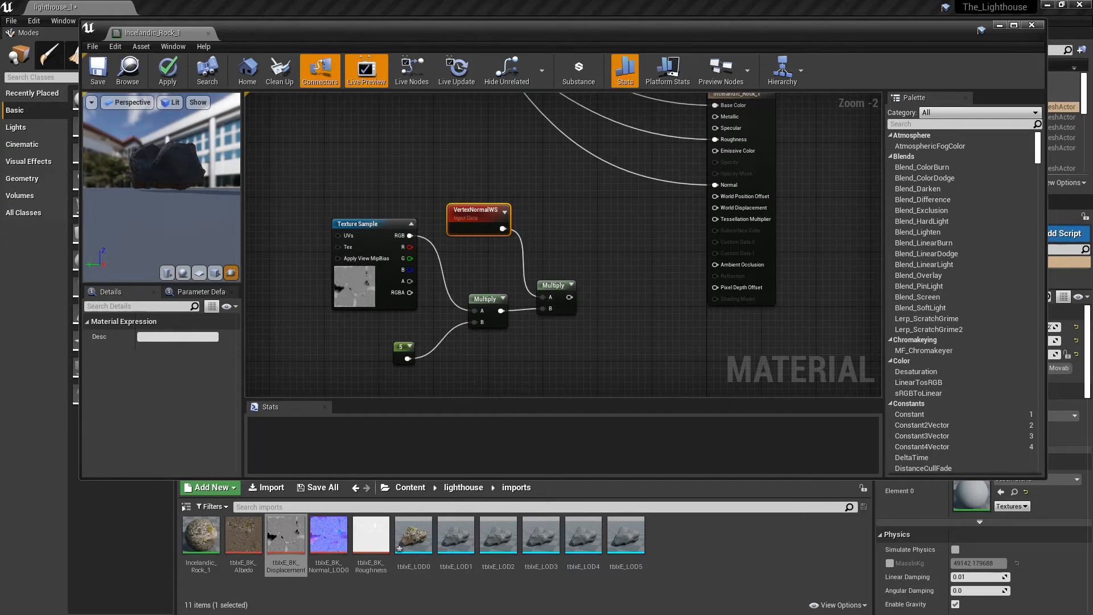
right_click_drag(618, 300, 593, 295)
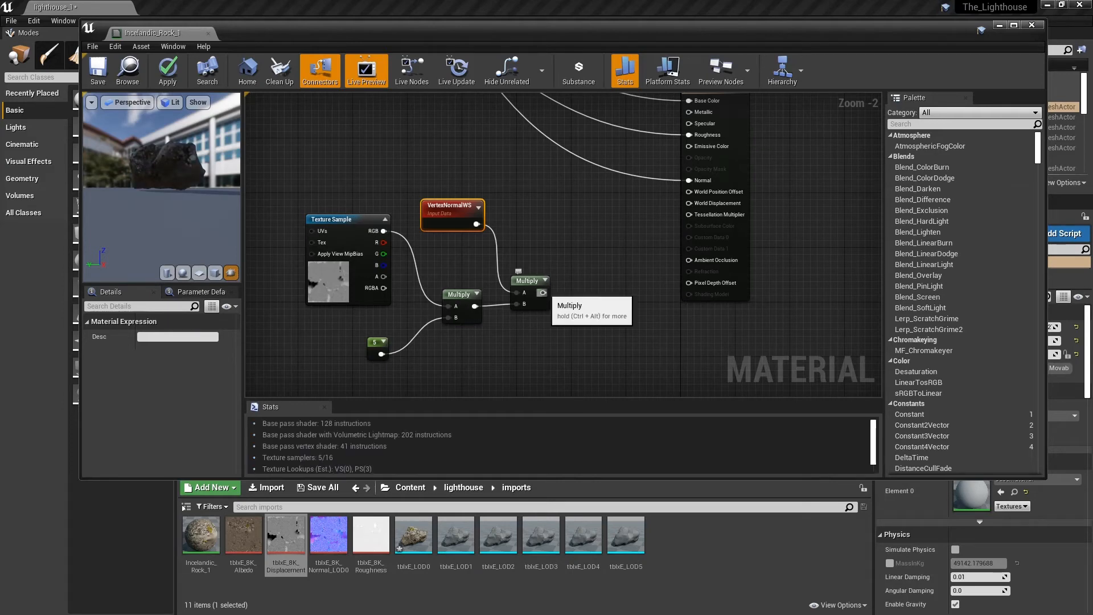
left_click_drag(543, 292, 689, 191)
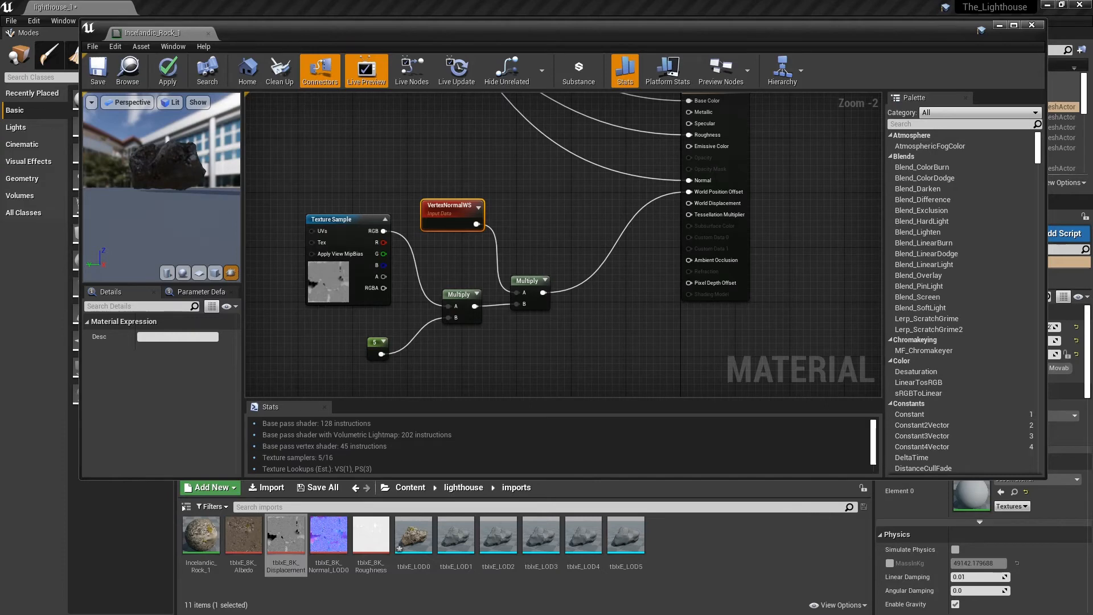
- Add a Constant node near the material node, connect it to World Displacement, and set its value to 10
right_click_drag(635, 293, 618, 310)
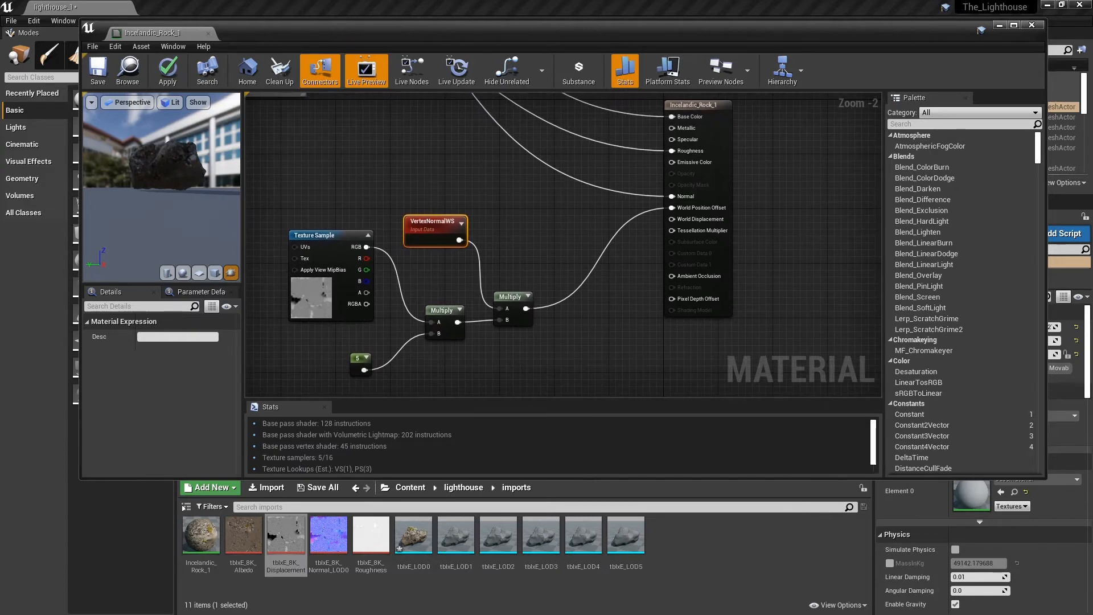
key("1")
left_click(598, 323)
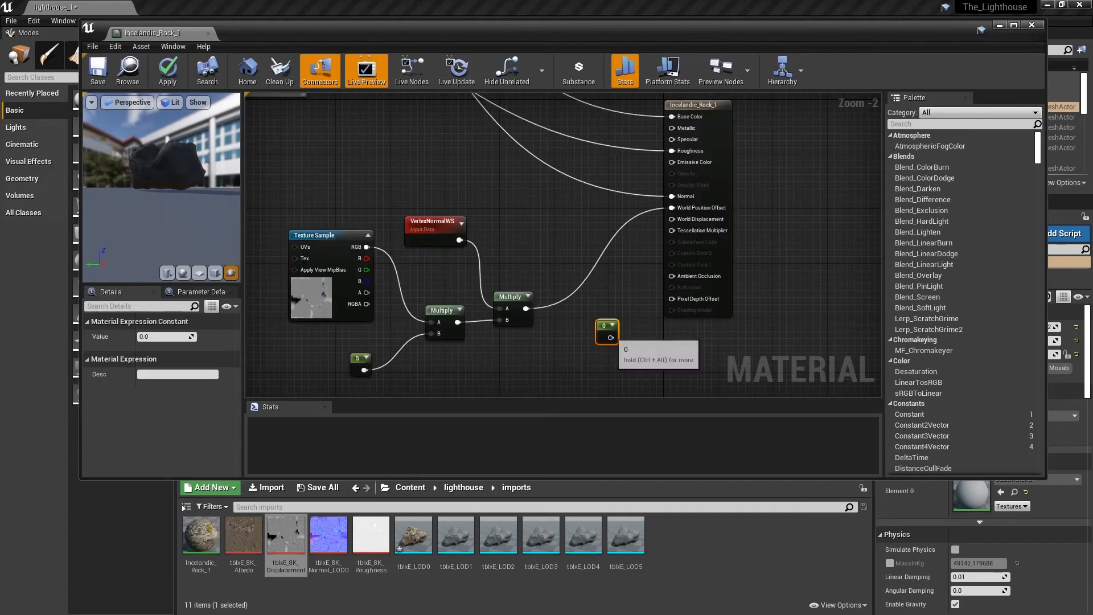
left_click_drag(610, 337, 695, 234)
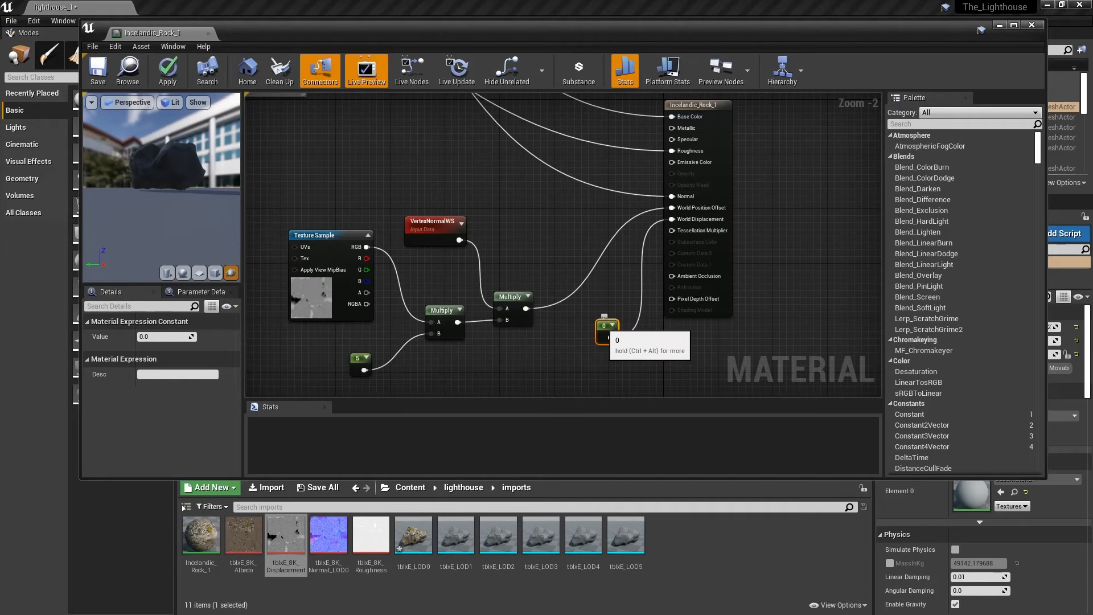
left_click(165, 337)
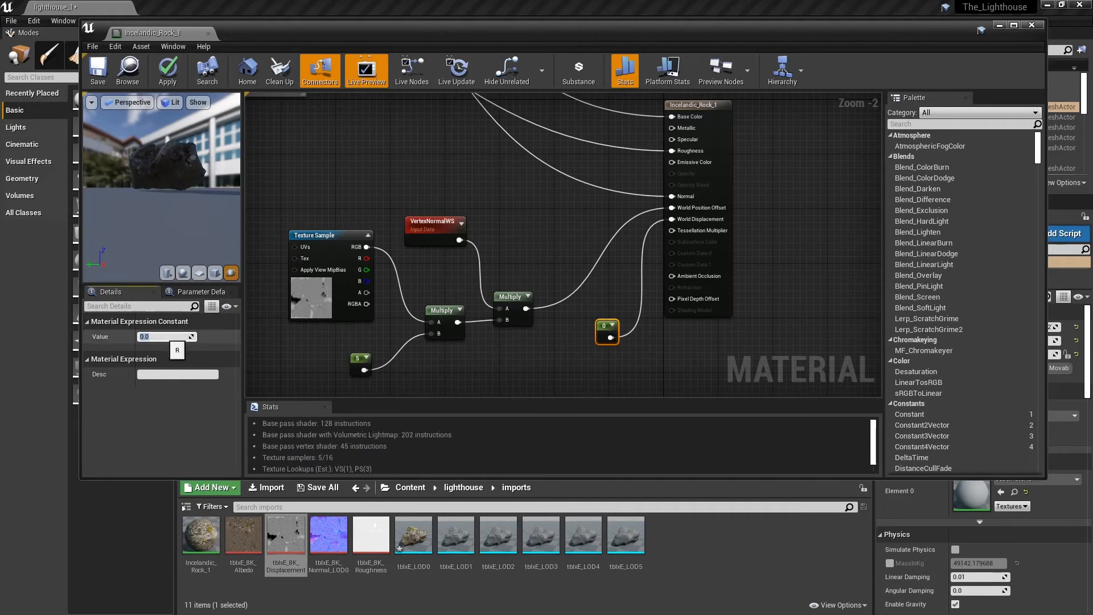
type("10")
key("Return")
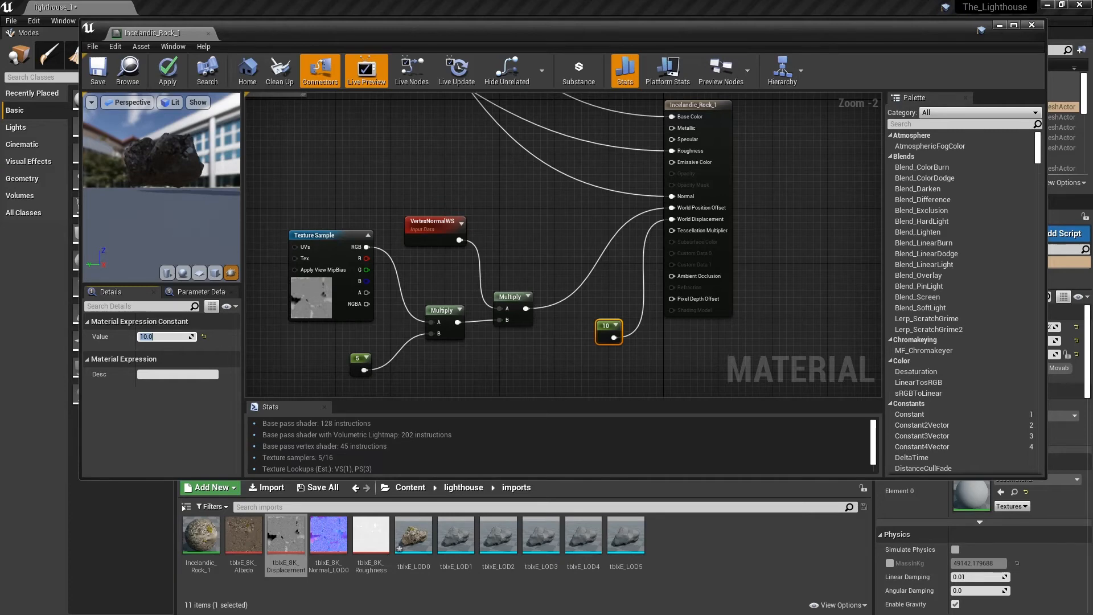
- Set the World Displacement constant to 5 in the maximized material editor and save the material
double_click(331, 32)
left_click_drag(85, 188, 173, 225)
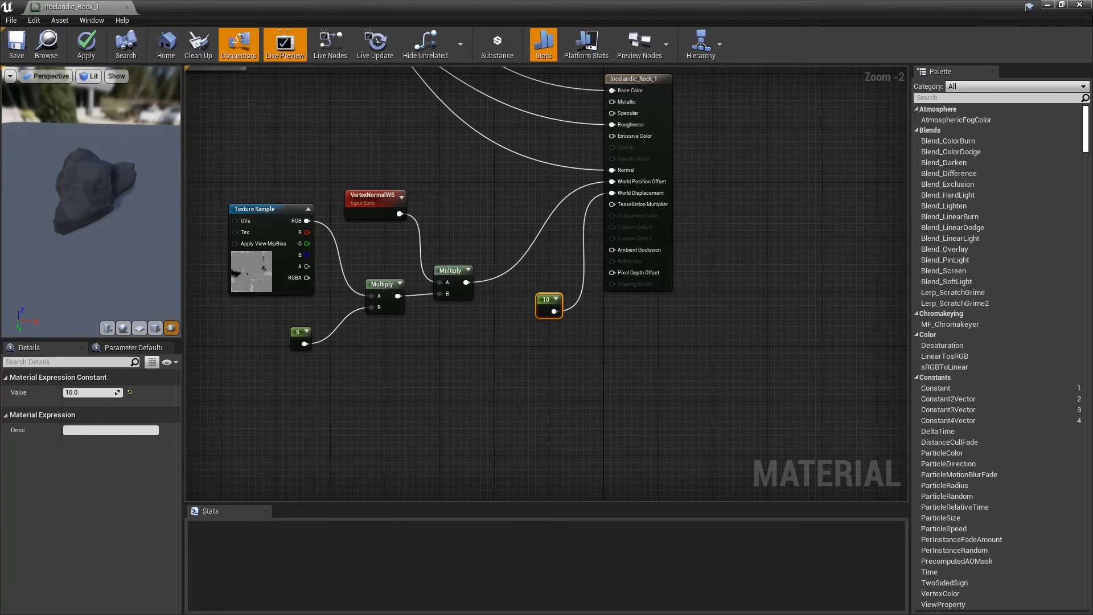
left_click_drag(125, 210, 102, 166)
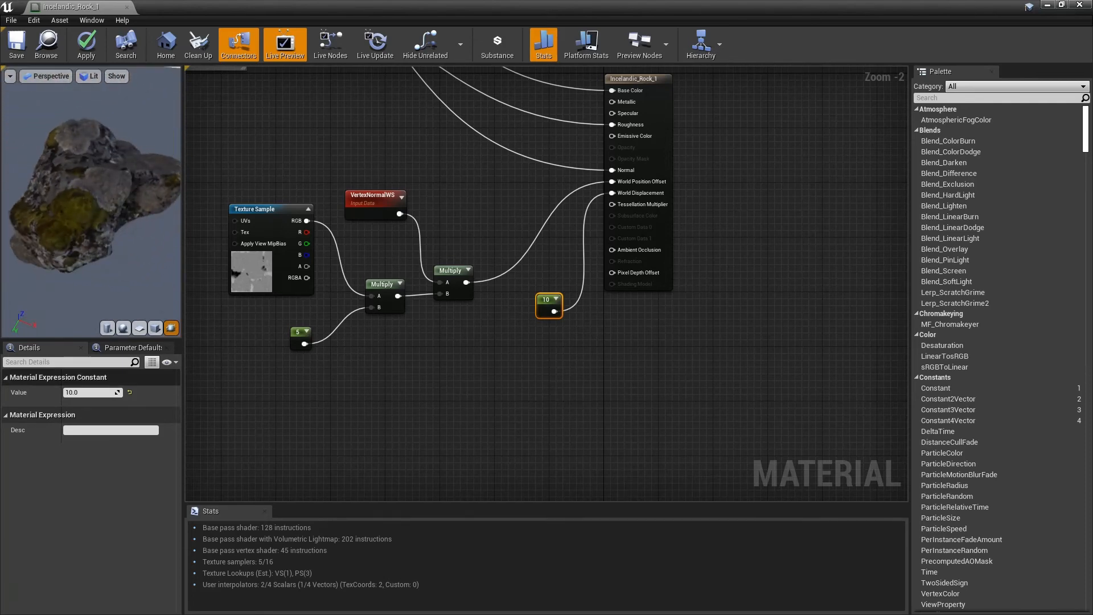
left_click(91, 393)
type("5")
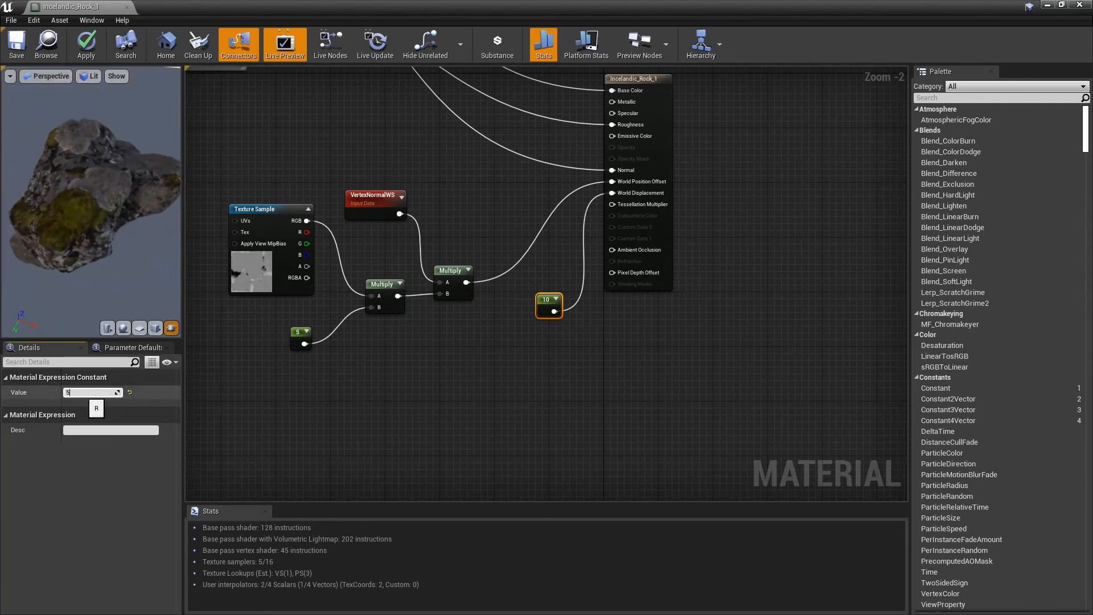
key("Return")
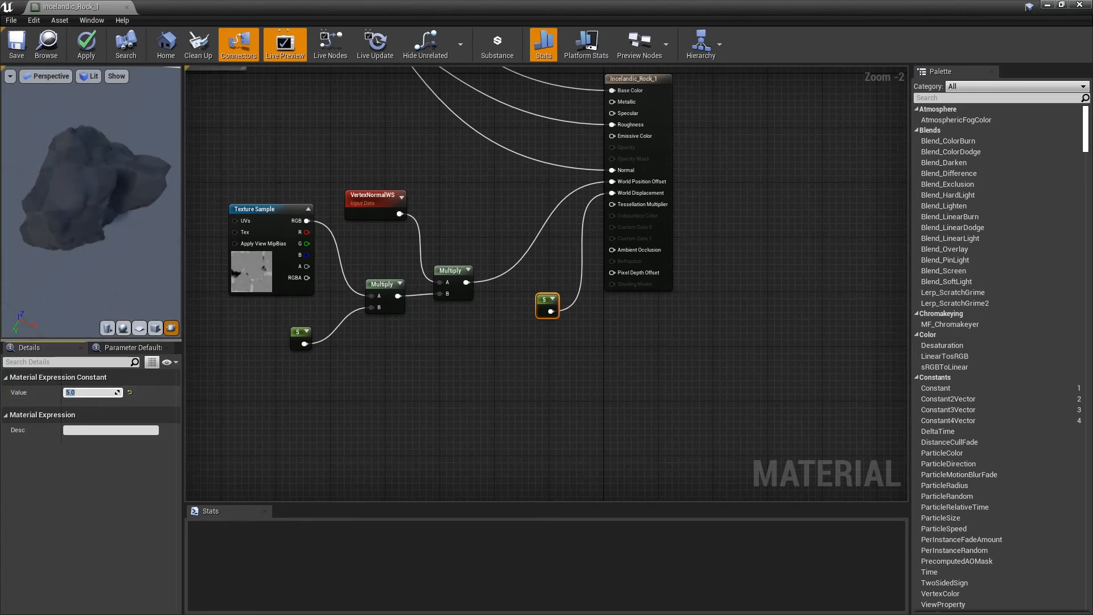
left_click(75, 392)
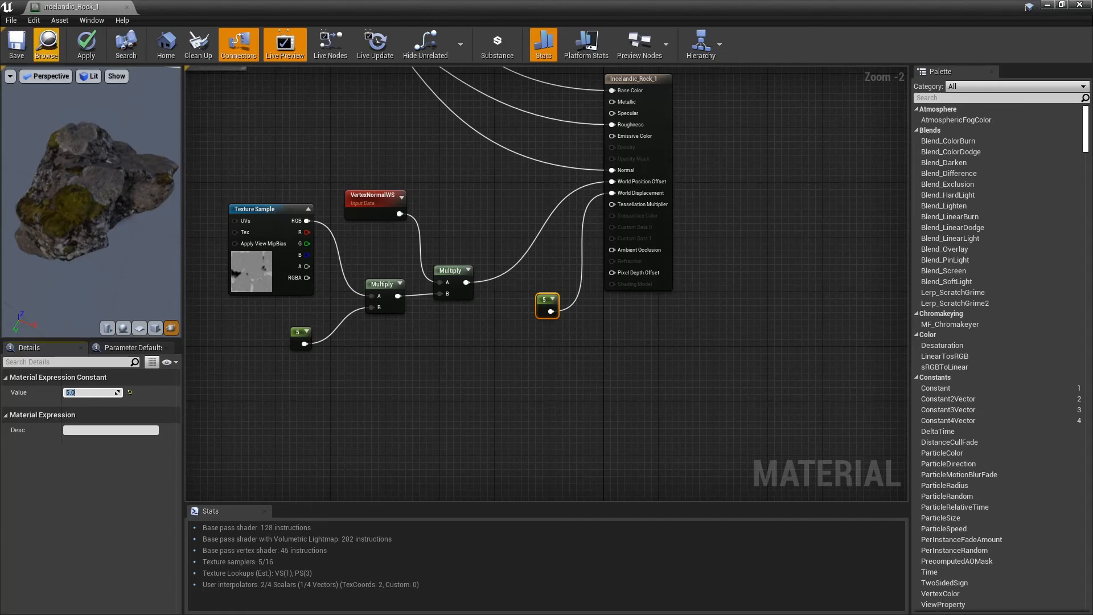
left_click(16, 46)
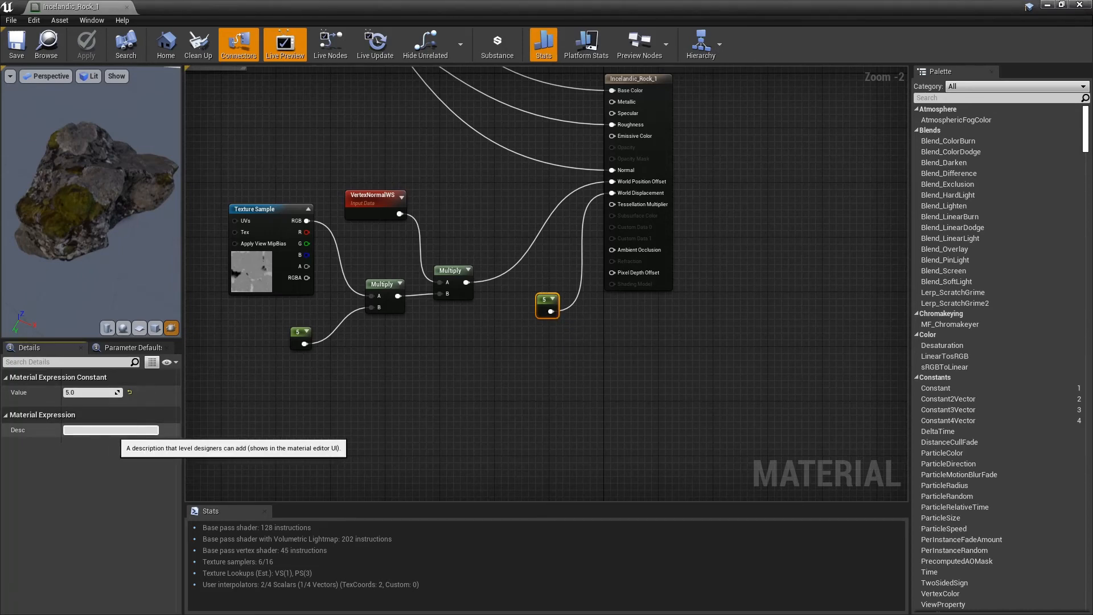
- Set the World Displacement constant's description to "Strength" and describe the constant feeding the first Multiply as "Detail"
type("Strength")
key("Return")
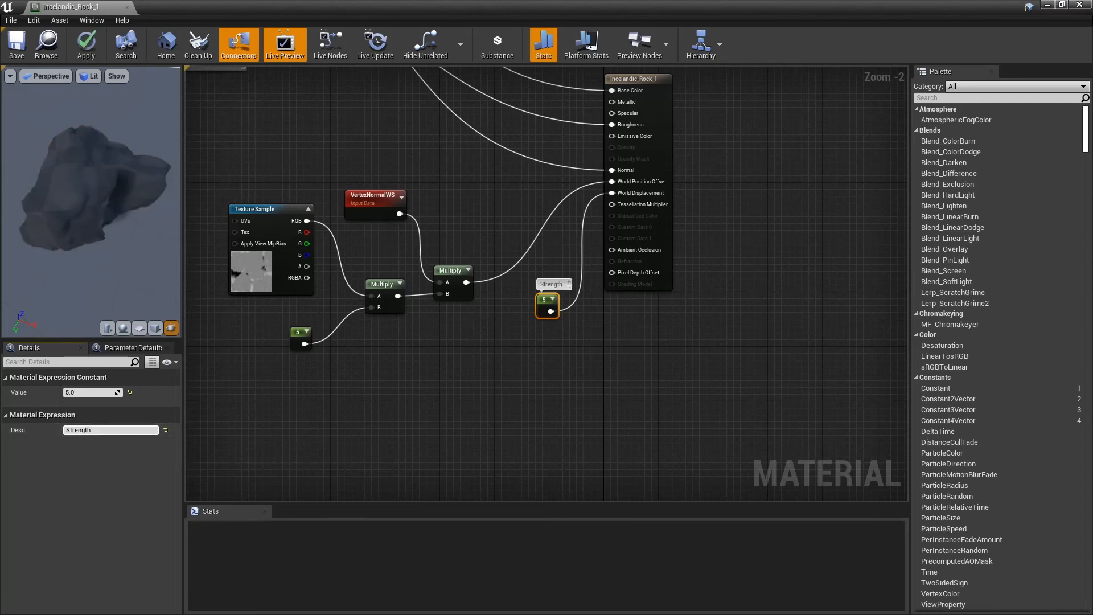
left_click(301, 336)
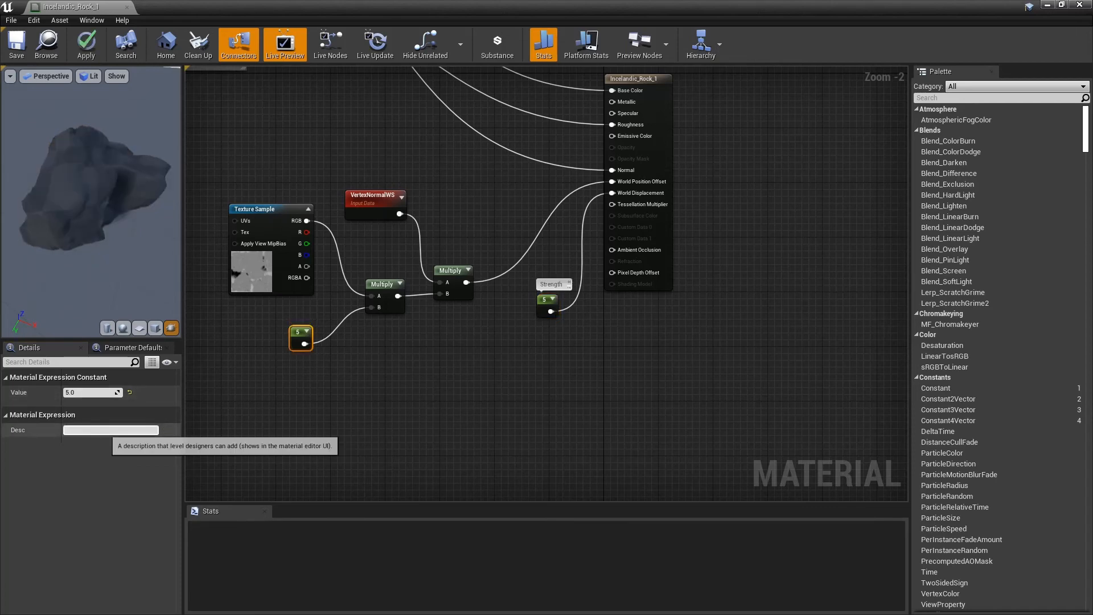
type("De")
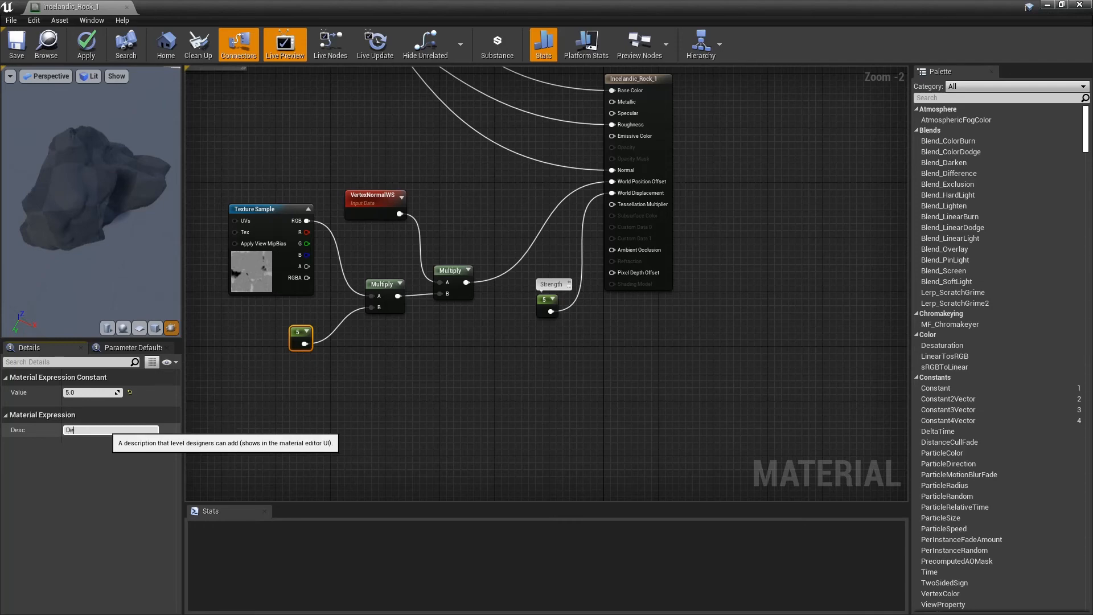
type("tail")
key("Return")
left_click(108, 430)
- Group the displacement texture, VertexNormalWS, Multiply and Constant nodes in a comment titled "Displacement Map"
left_click_drag(207, 196, 562, 371)
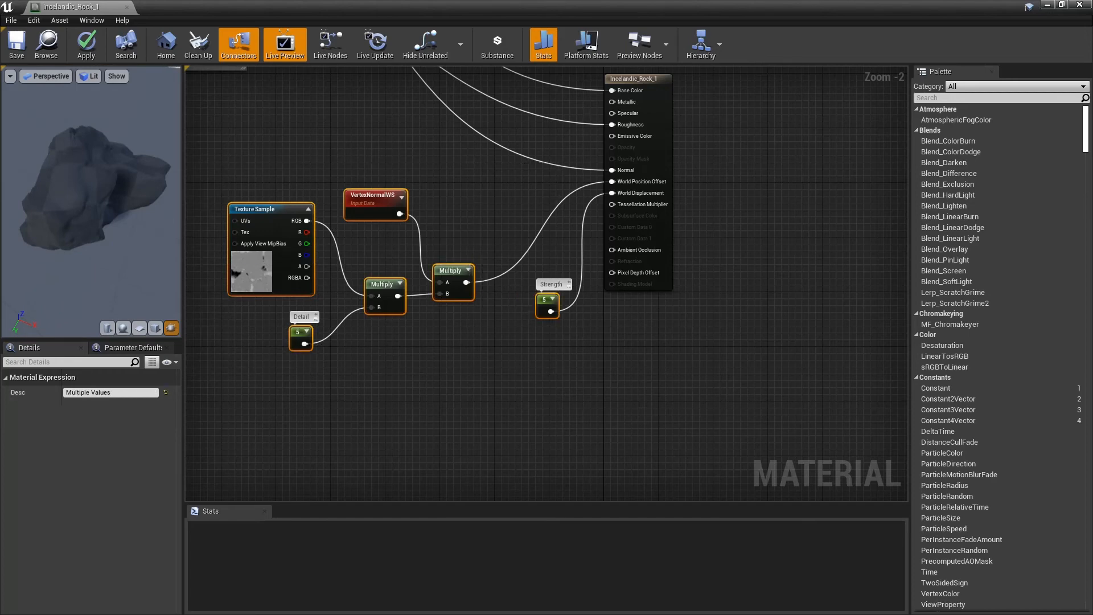
type("cDisp")
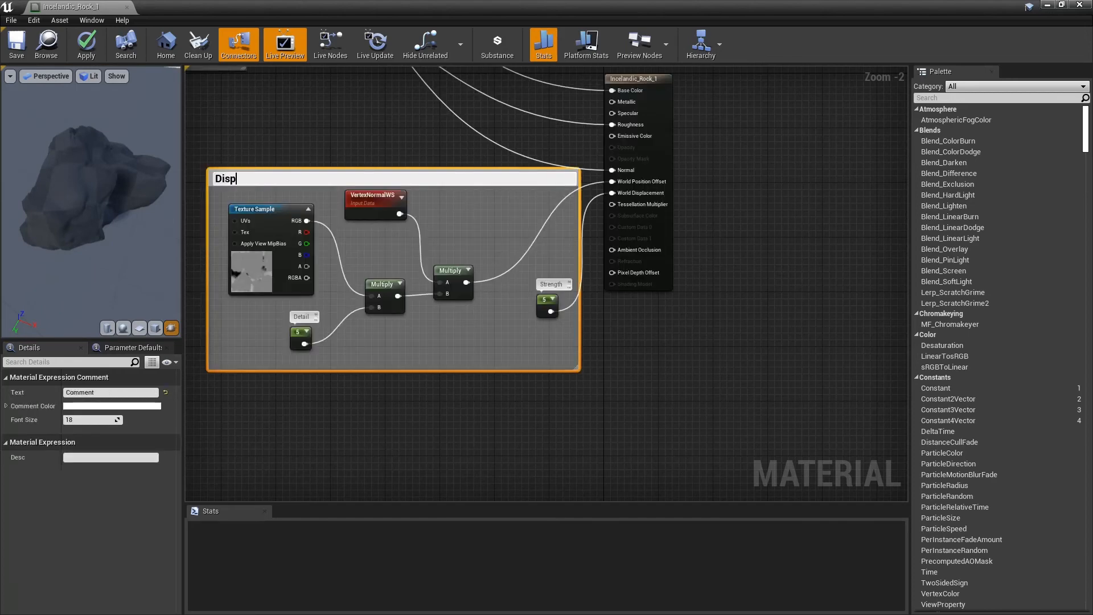
type("lacement Map")
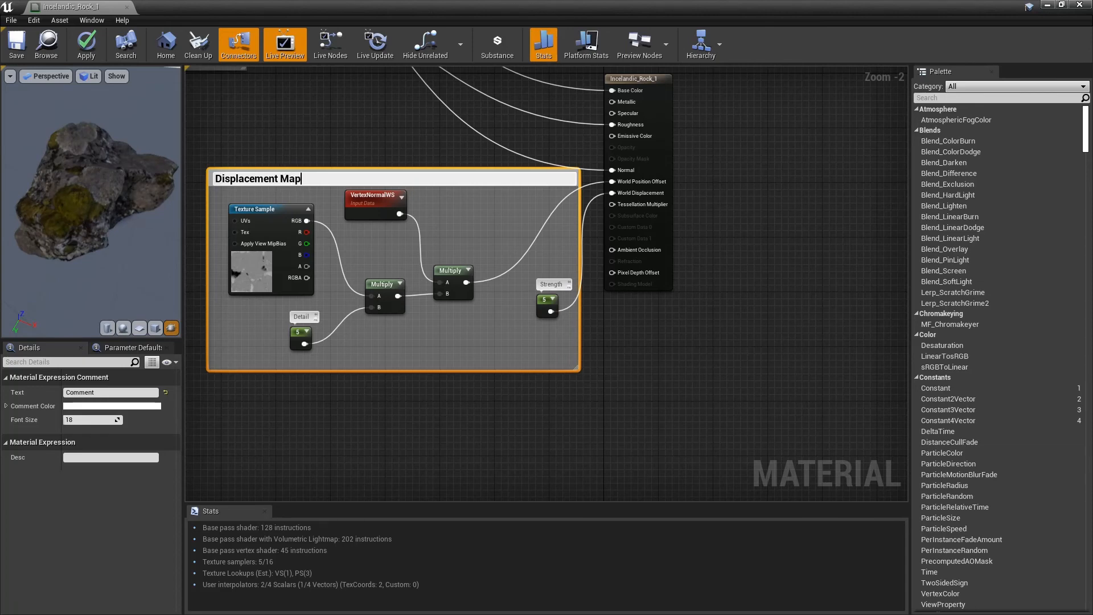
key("Return")
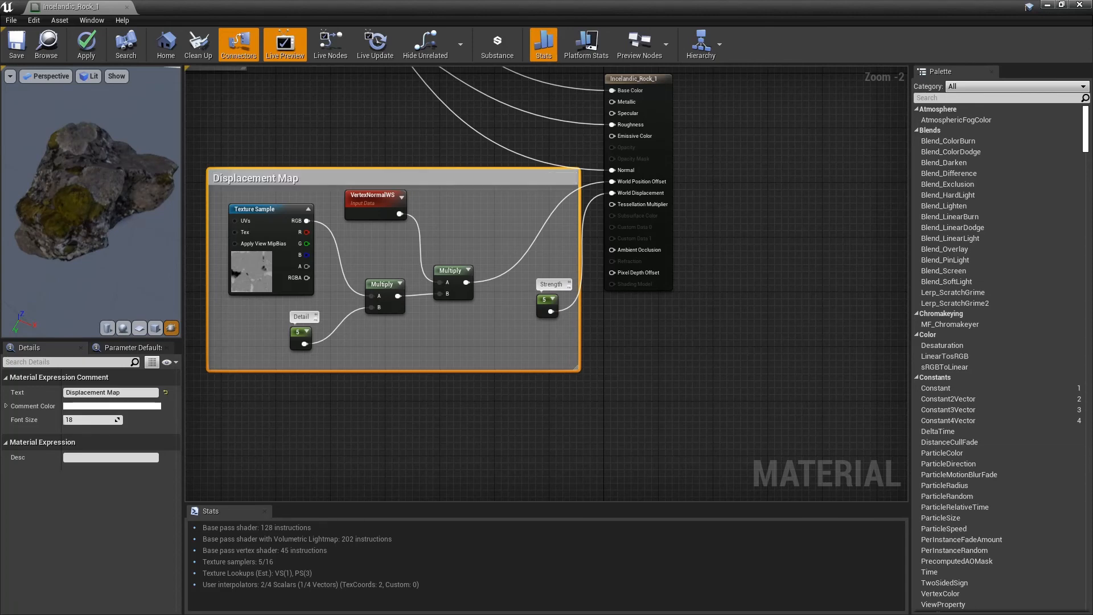
- Move the "Displacement Map" comment group farther from the material node and close the material, applying its changes
key("Home")
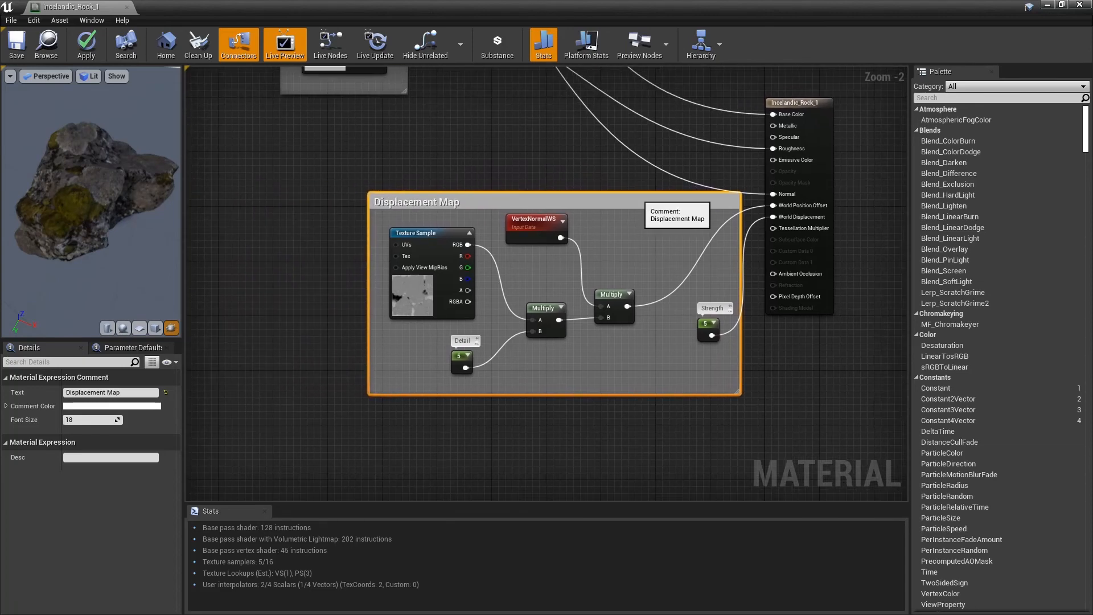
left_click_drag(638, 201, 474, 147)
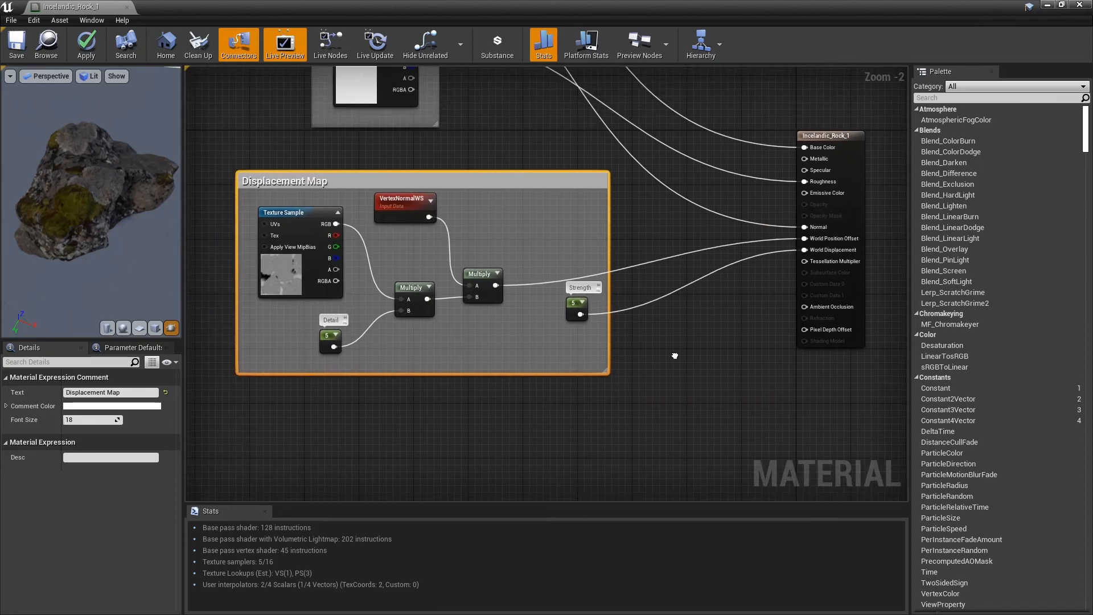
scroll(645, 386, "down", 3)
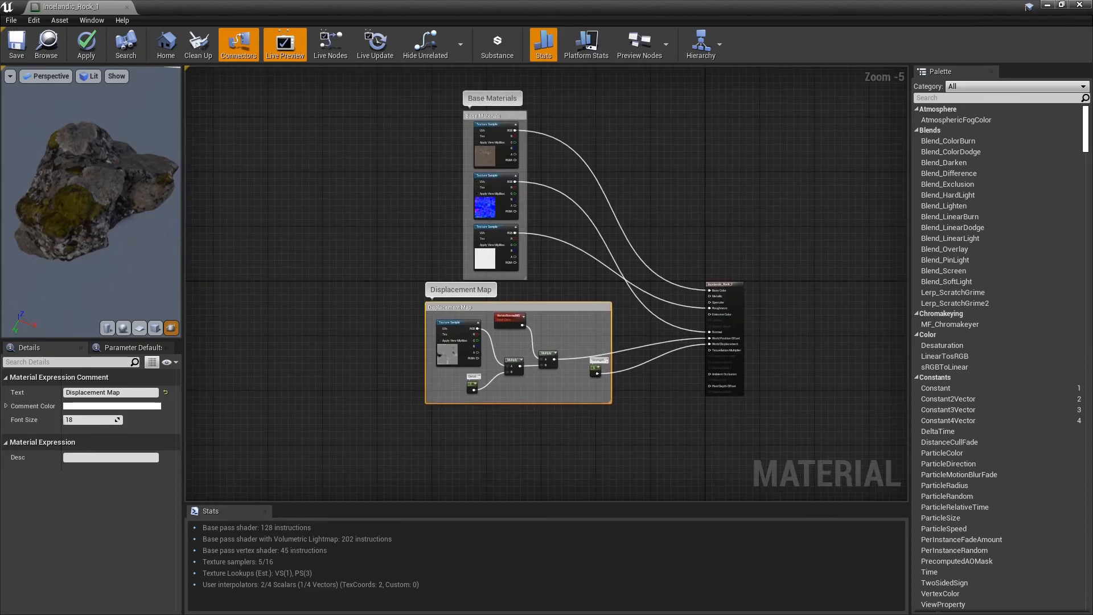
left_click(645, 387)
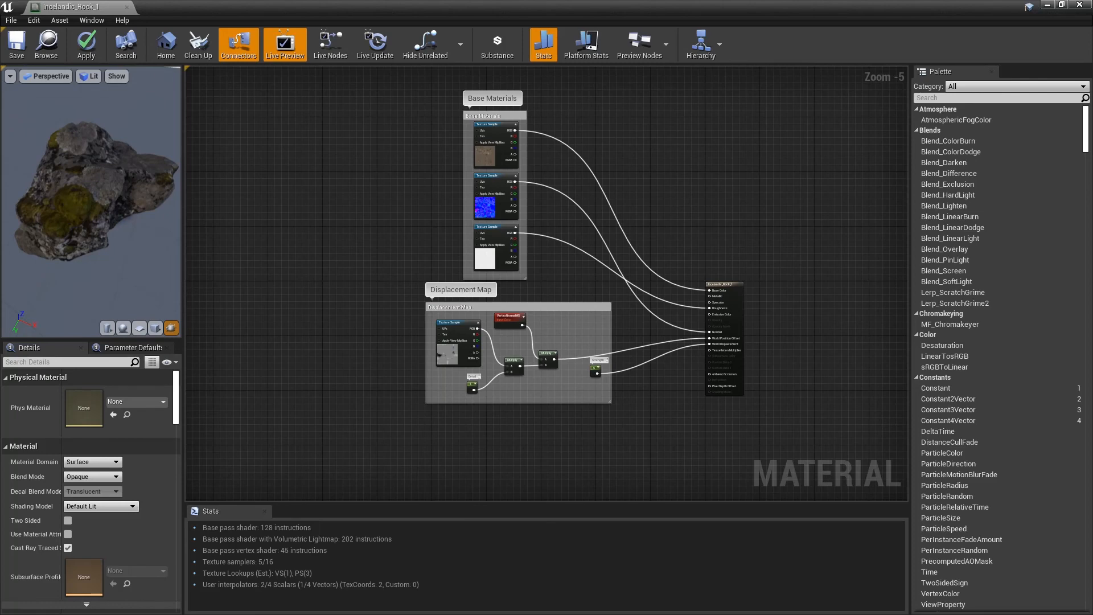
left_click(126, 7)
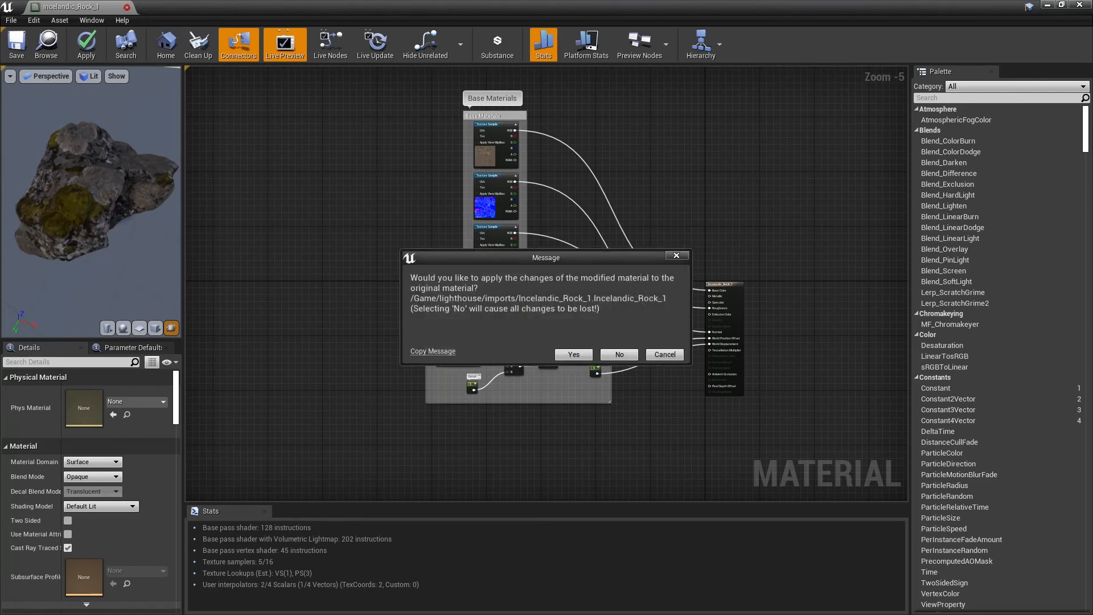
left_click(574, 354)
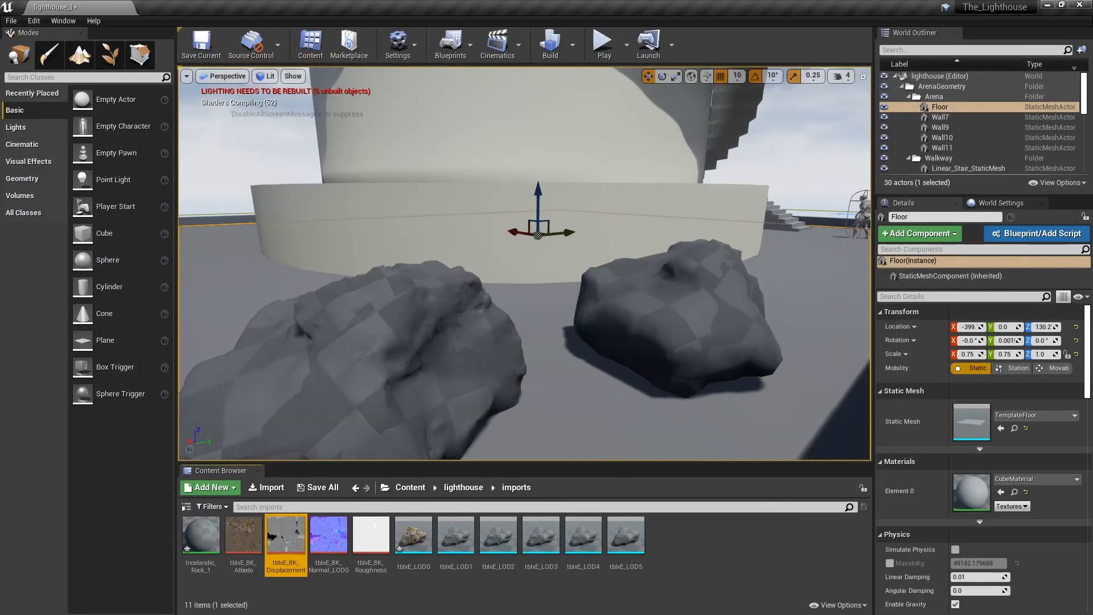
- Place the tblxE_LOD3 mesh on the floor beside the two rocks with the Incelandic_Rock_1 material and save the level
mouse_move(524, 273)
right_mouse_down()
mouse_move(432, 274)
mouse_move(598, 254)
mouse_move(507, 262)
mouse_move(516, 264)
right_mouse_up()
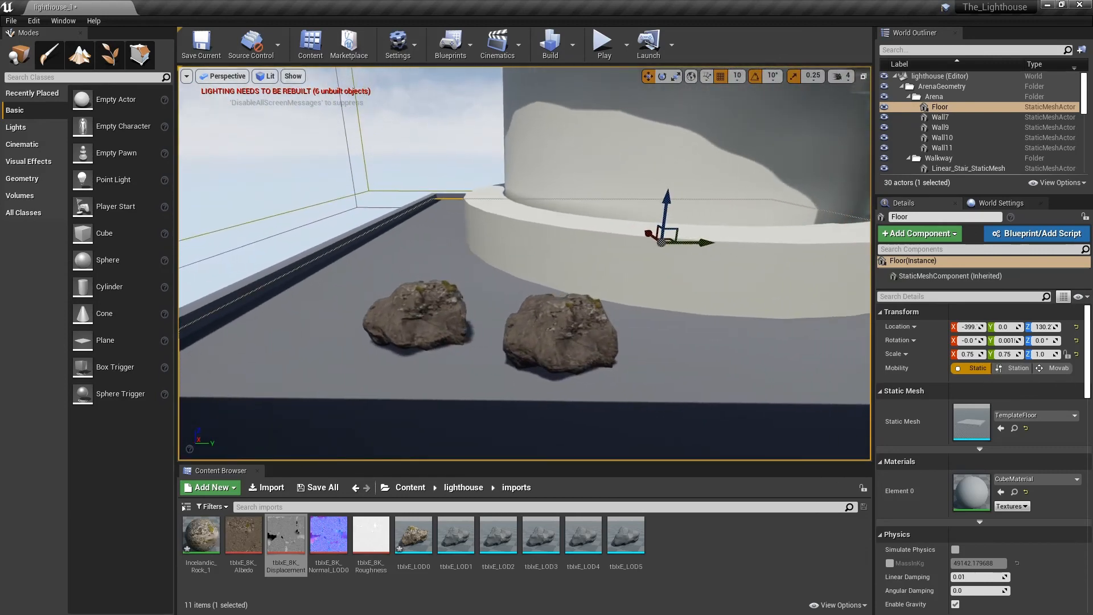
left_click_drag(541, 535, 722, 364)
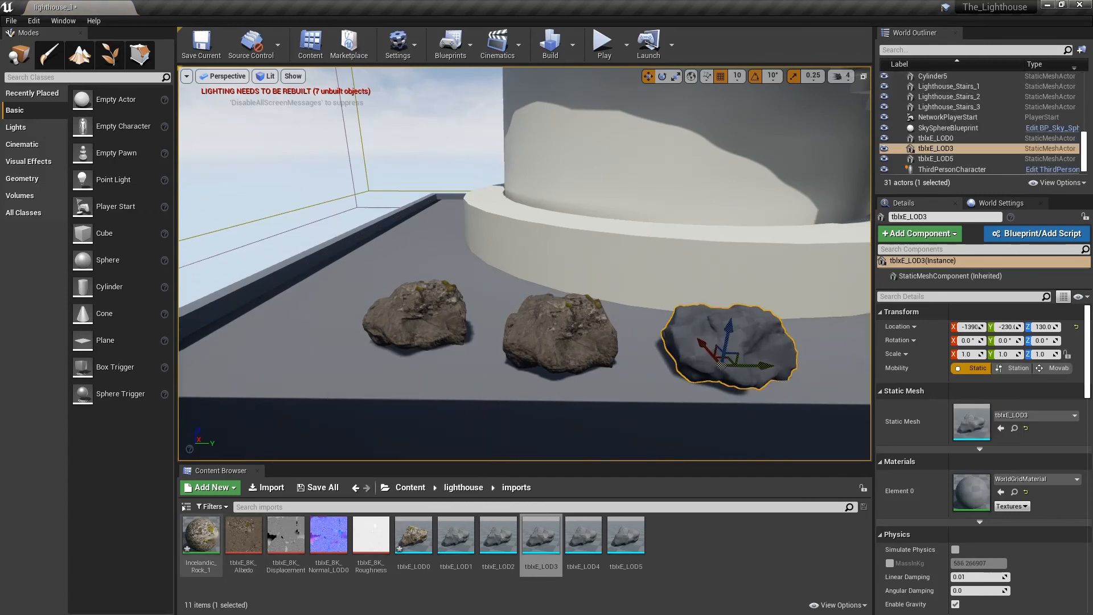
left_click_drag(201, 536, 722, 365)
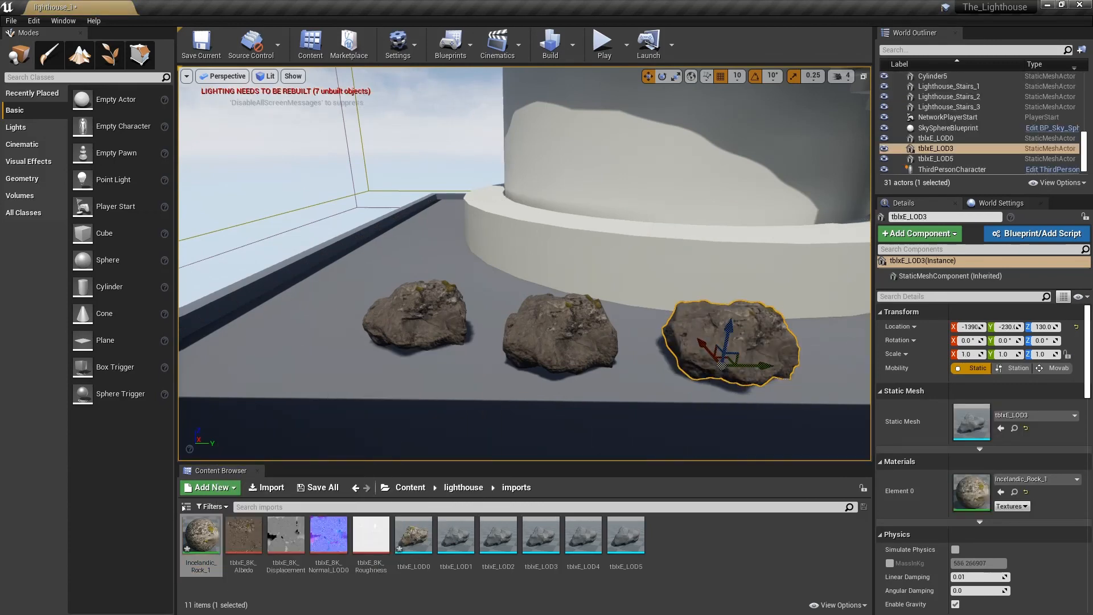
key("ctrl+s")
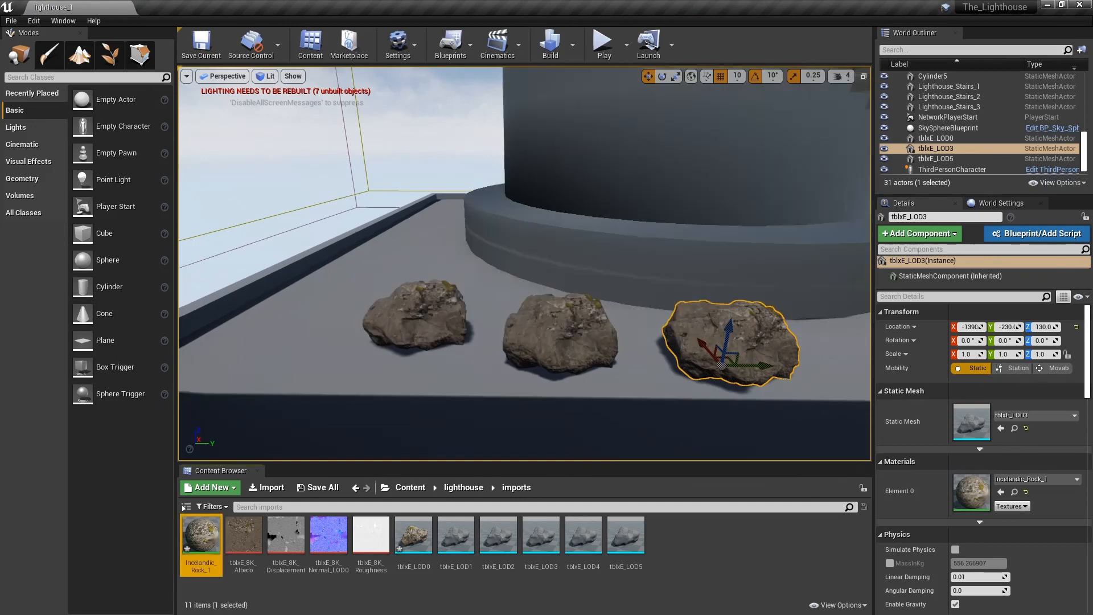
- Delete the tblxE_LOD5 and tblxE_LOD0 rocks from the level
left_click(556, 352)
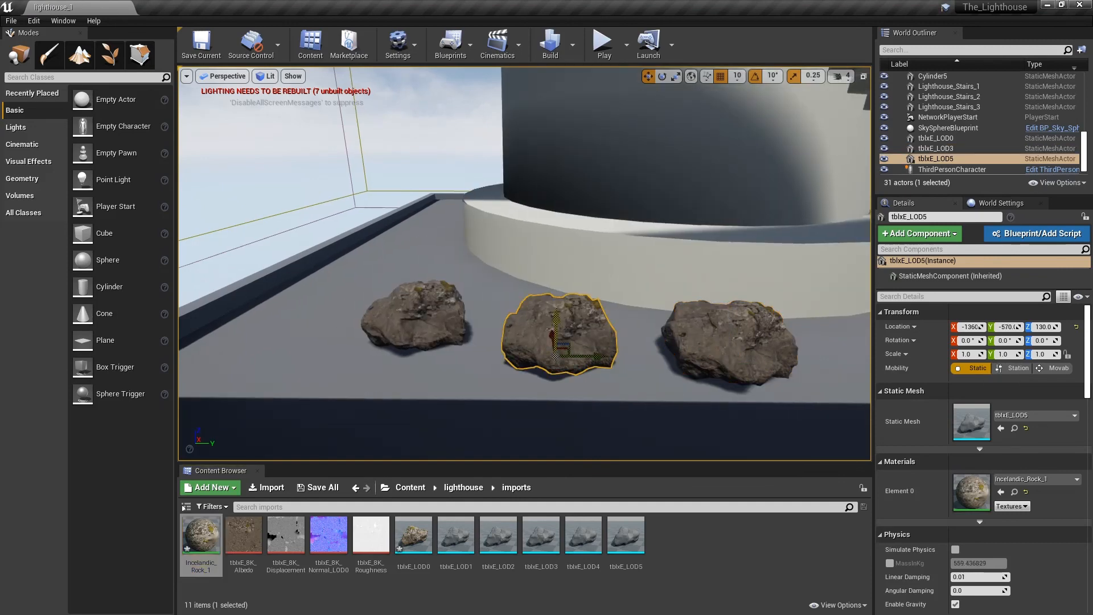
key("Delete")
left_click(419, 319)
key("Delete")
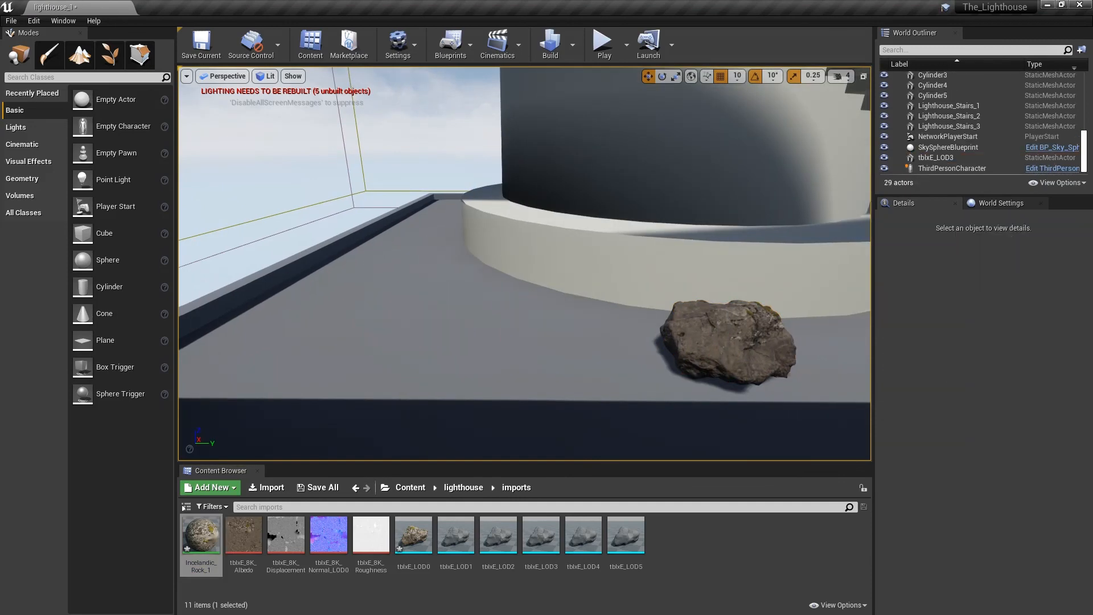
mouse_move(524, 264)
right_mouse_down()
mouse_move(706, 264)
mouse_move(703, 254)
mouse_move(723, 263)
mouse_move(533, 267)
right_mouse_up()
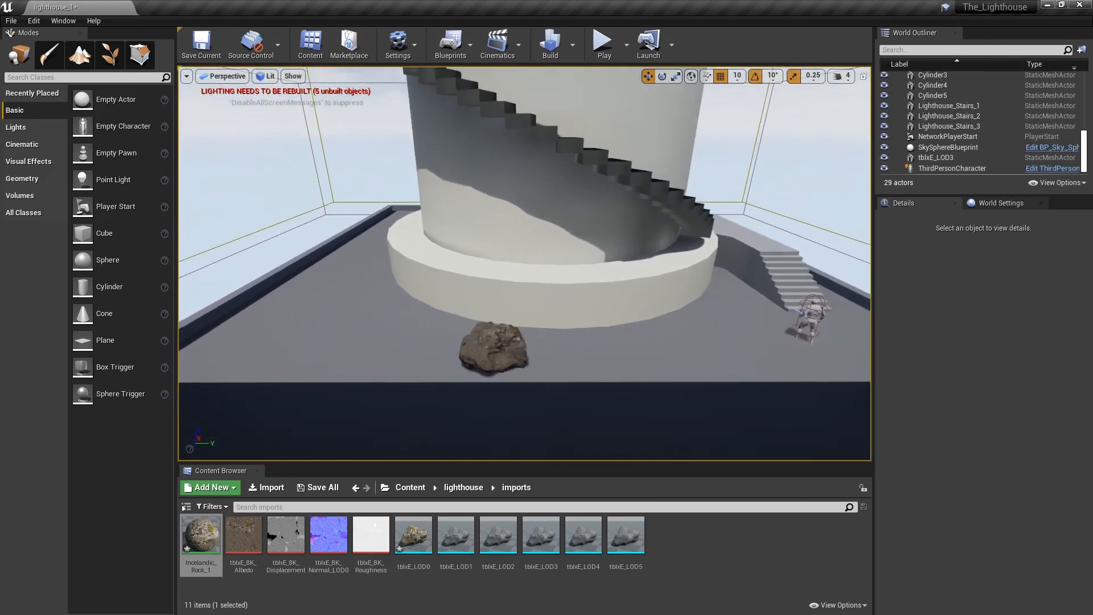